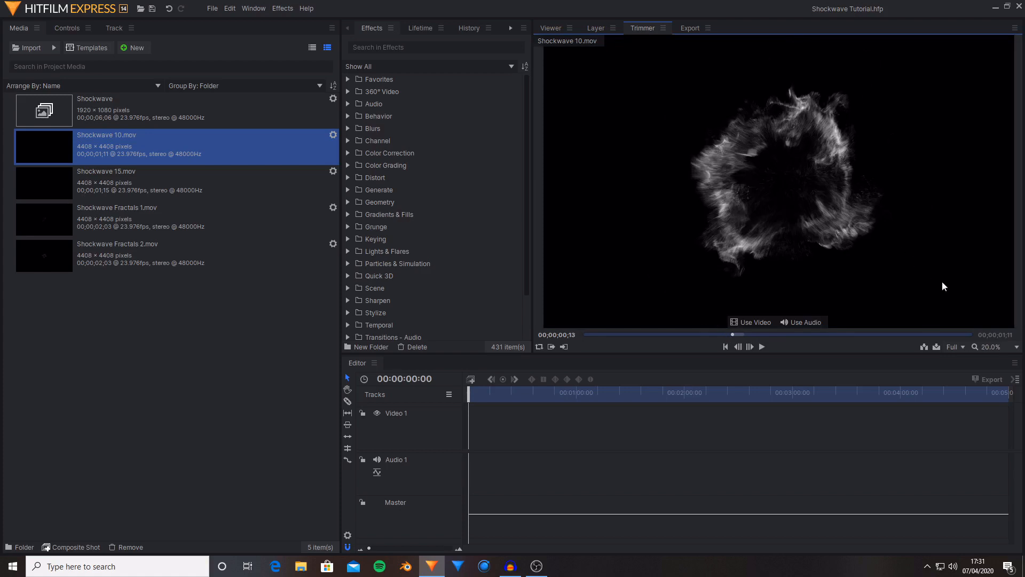
Scale the Shockwave 10.mov preview to fit the Trimmer
click(998, 346)
click(1021, 530)
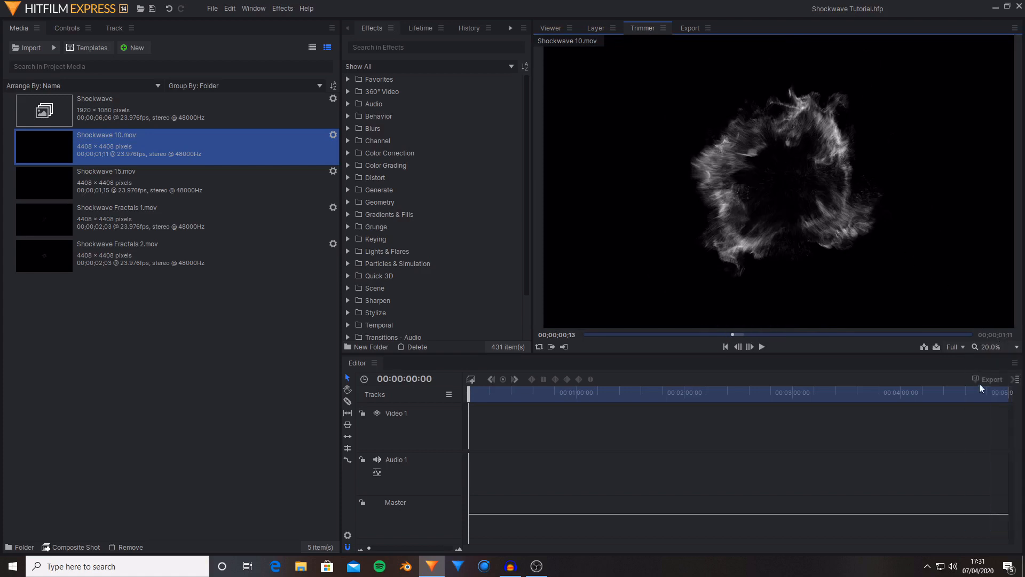
click(1004, 346)
click(995, 524)
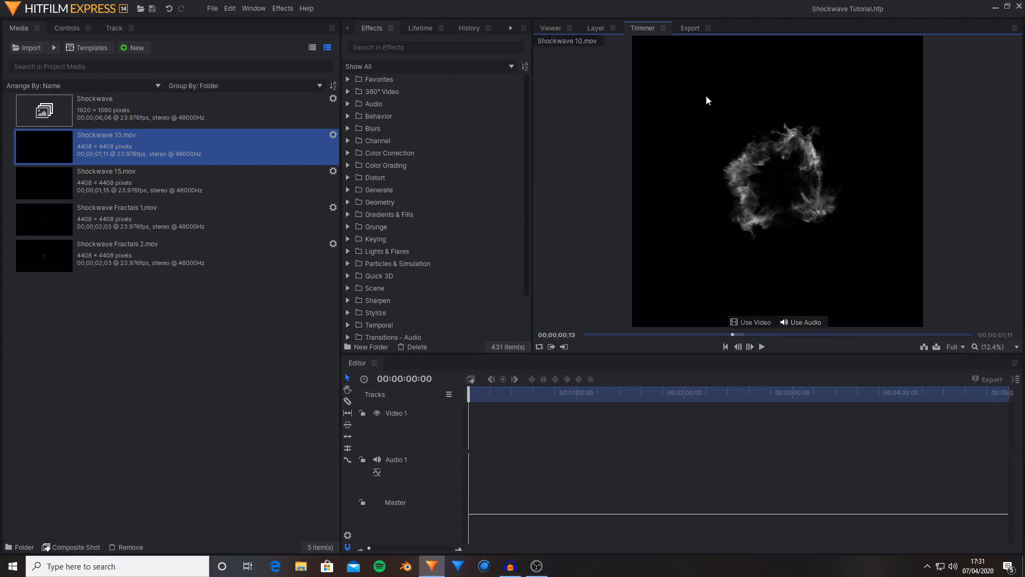
Create a 1080p Full HD composite shot at 23.976 fps named Shockwave 01
click(136, 48)
click(179, 58)
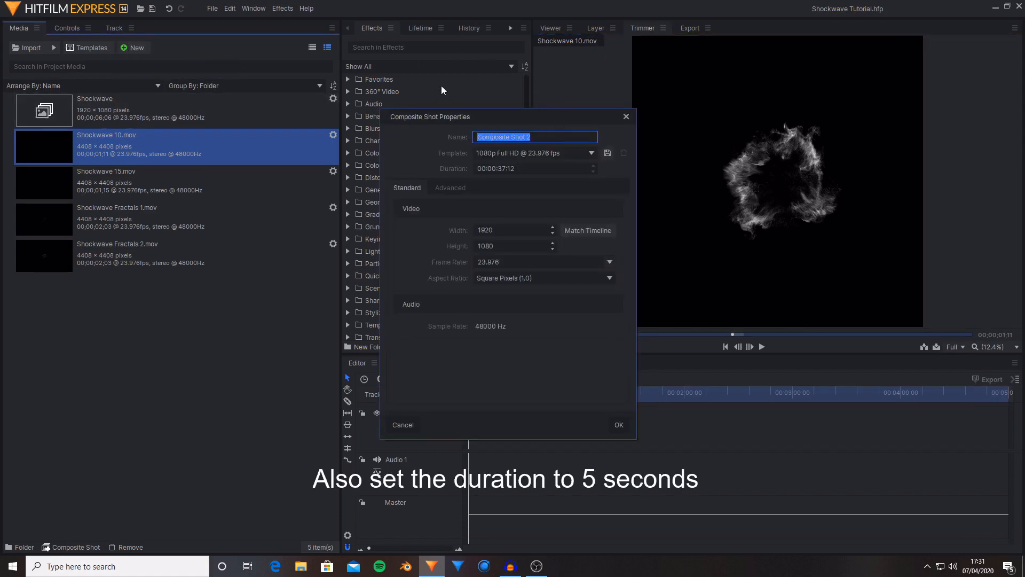
text(S)
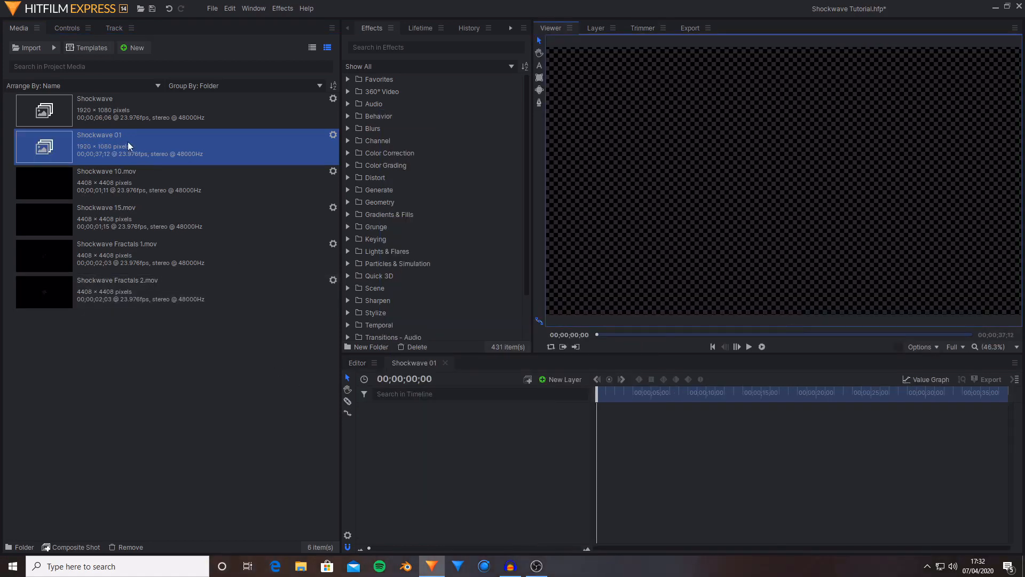
Add the Shockwave 10.mov clip as a layer in Shockwave 01 and move the playhead to 00;00;00;14
click(123, 178)
drag(110, 180, 461, 431)
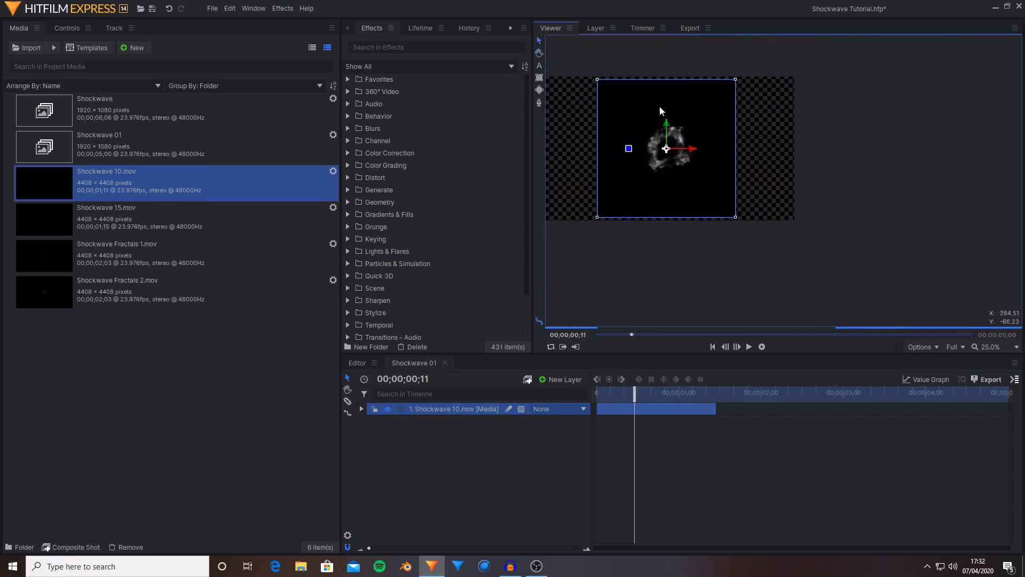
scroll(659, 106, up, 2)
click(1010, 350)
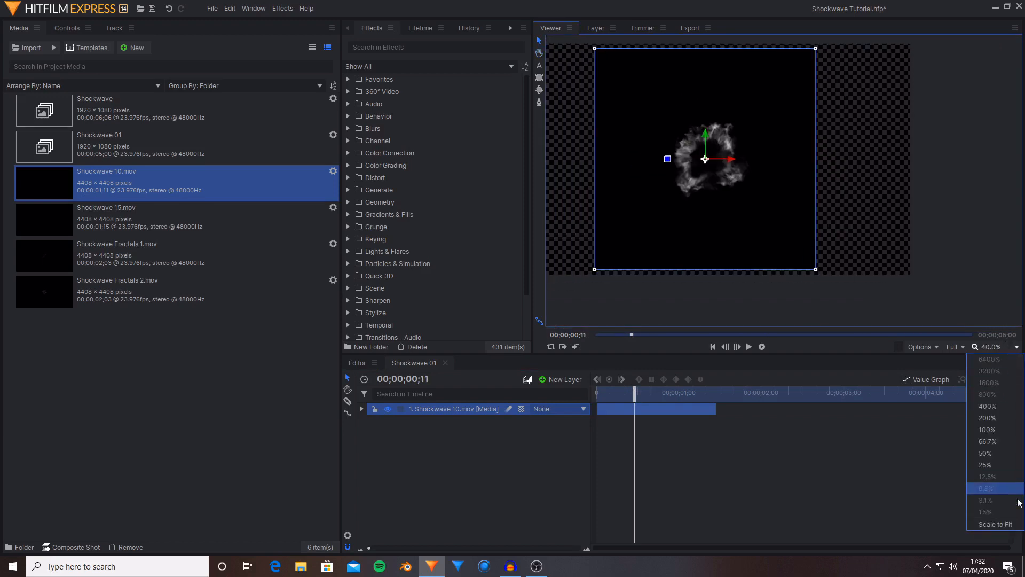
click(995, 524)
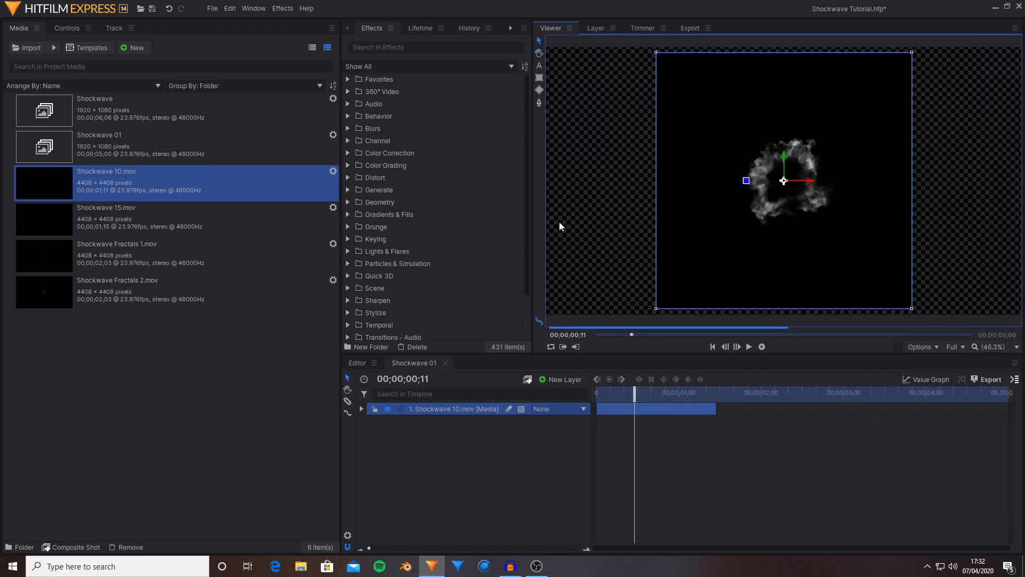
click(483, 484)
drag(634, 394, 644, 394)
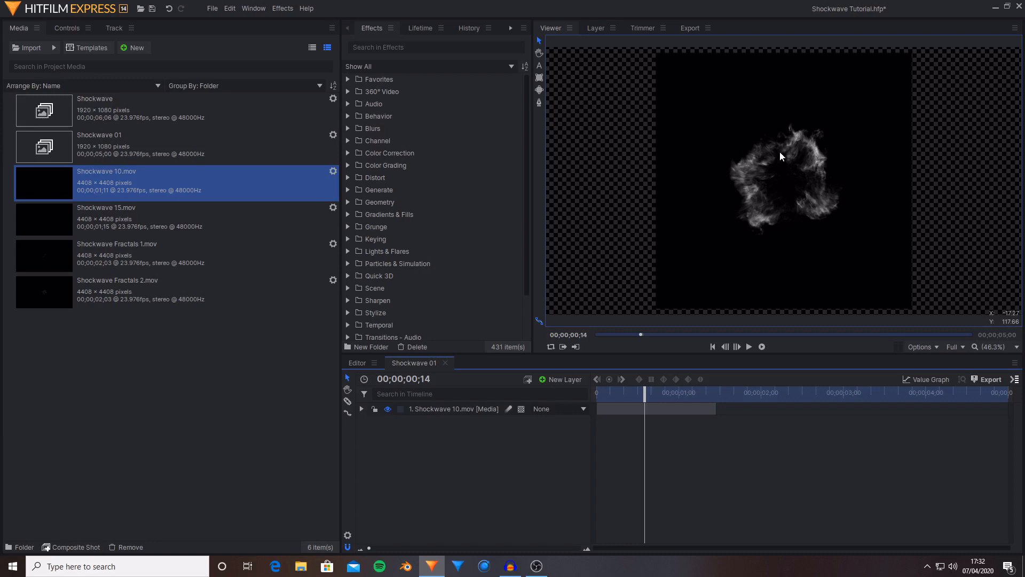
Find the Color Vibrance effect and apply it to the Shockwave 10.mov layer
click(430, 46)
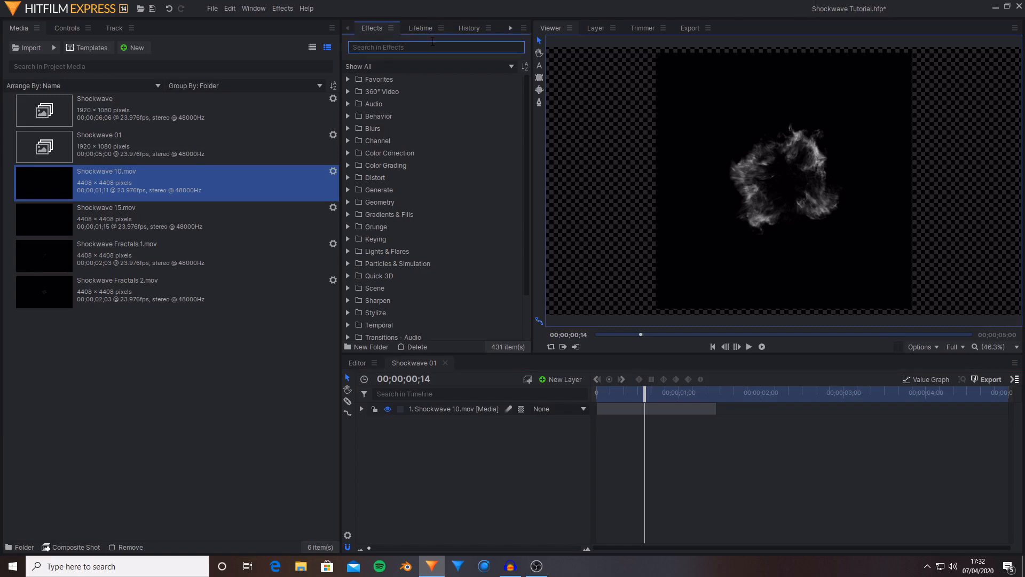
text(colour)
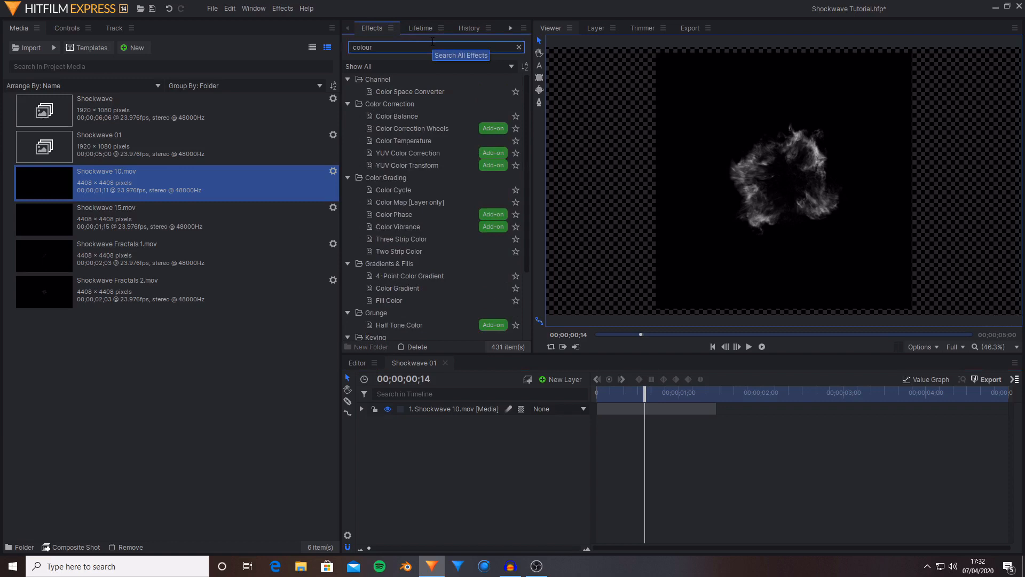
text( vibrance)
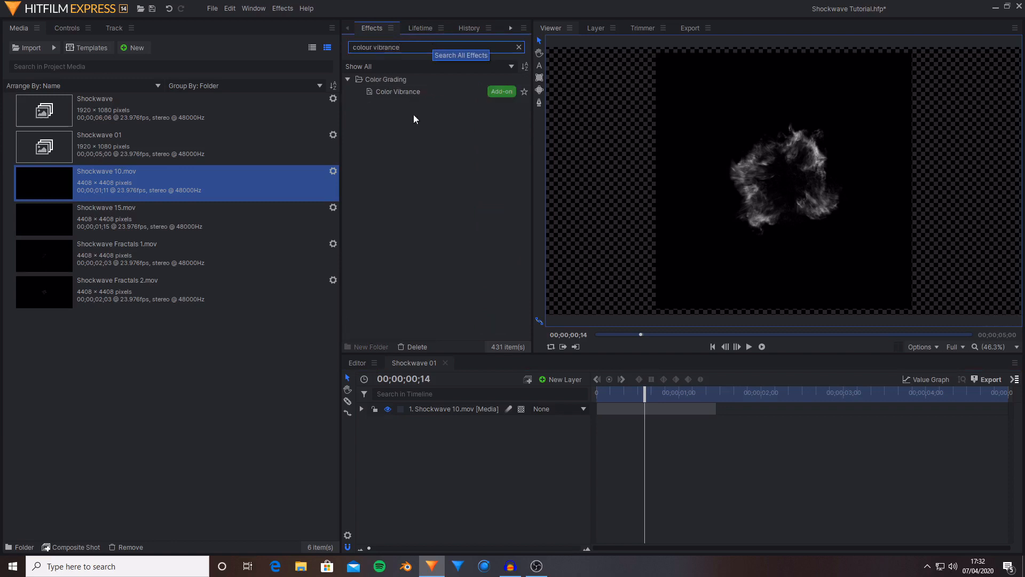
click(414, 94)
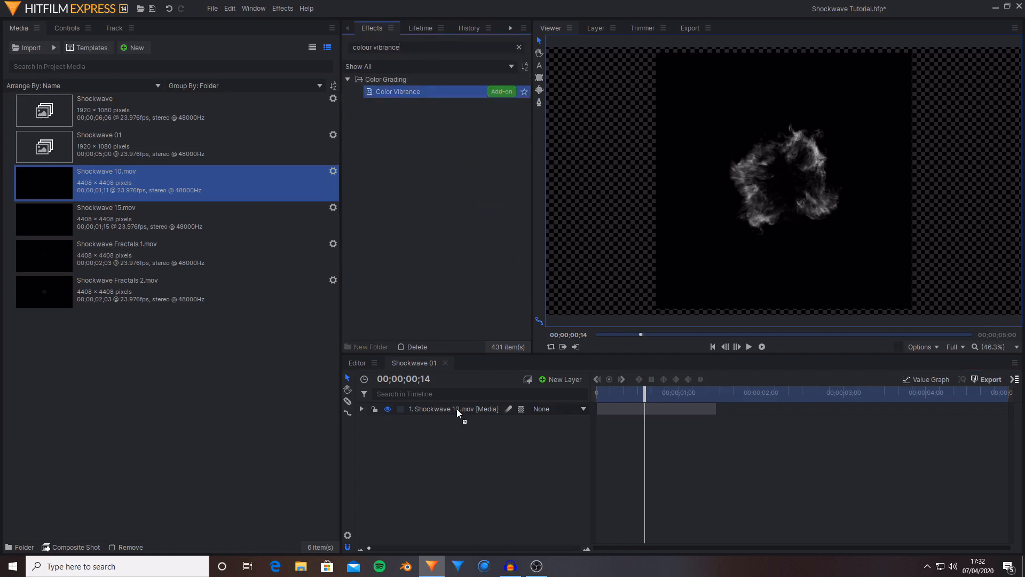
drag(456, 408, 456, 409)
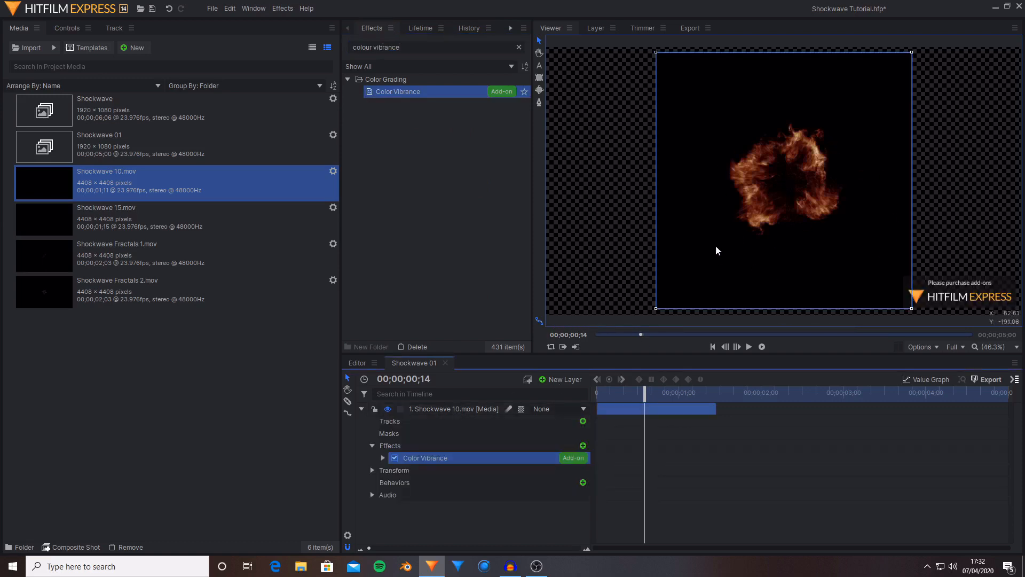
Try a Color Vibrance exposure of 0.26 and remove the effect from the Shockwave 10.mov layer
click(67, 28)
click(20, 133)
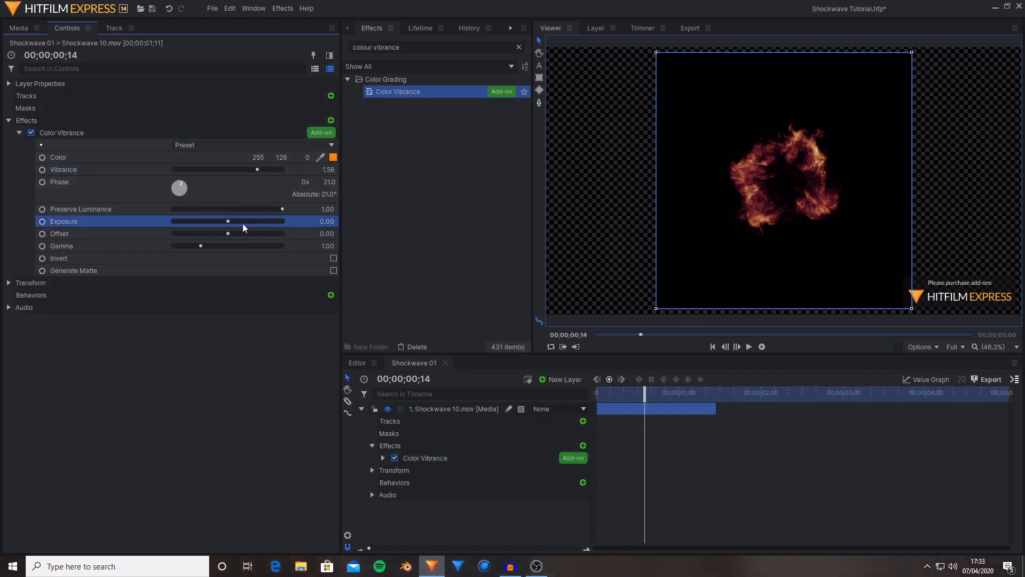
click(242, 224)
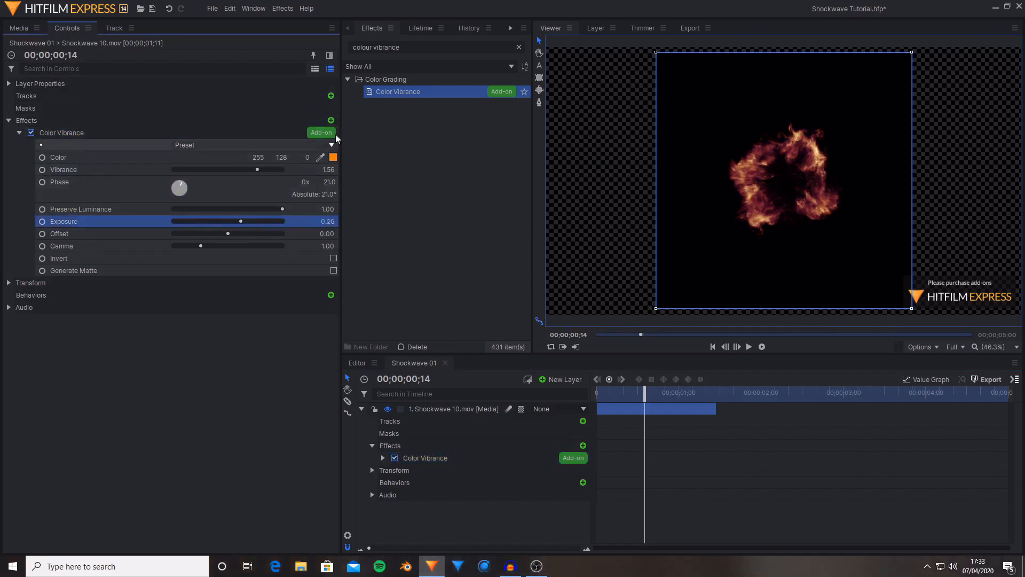
click(213, 135)
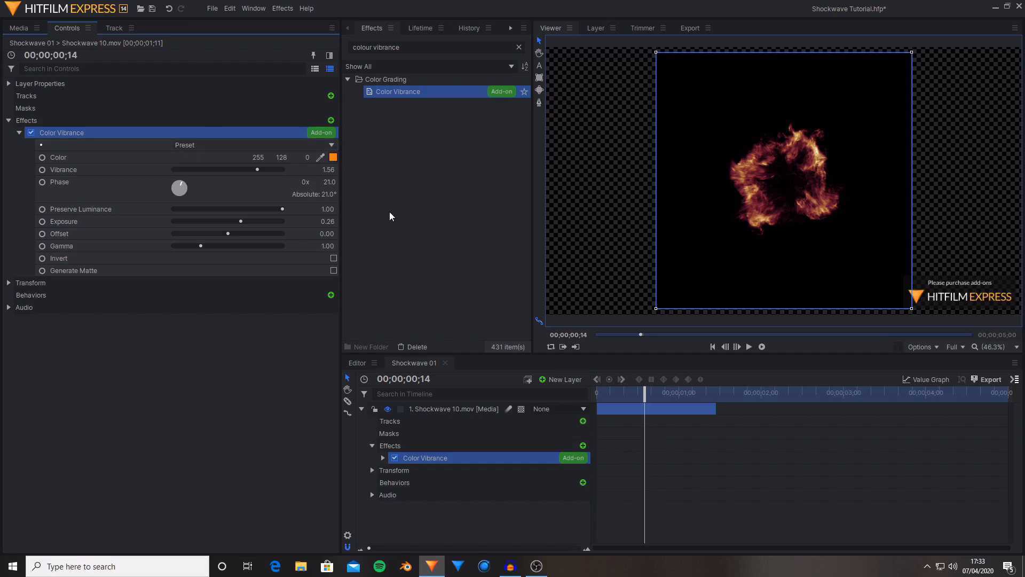
key(Delete)
Apply the Hue Colorize effect to the Shockwave 10.mov layer, compare the image with and without it, and expand its settings
key(ctrl+f)
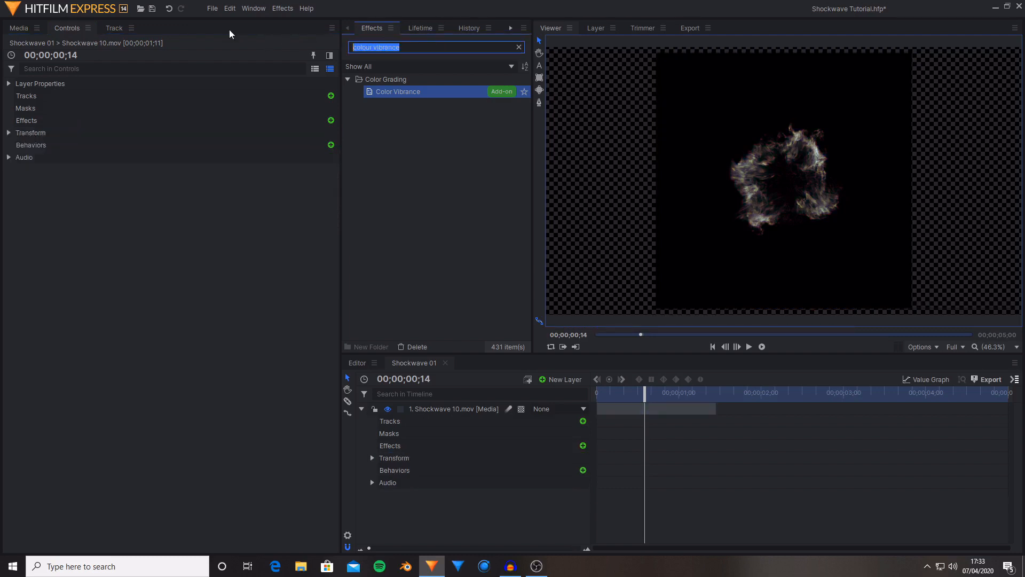
key(BackSpace)
text(hue colo)
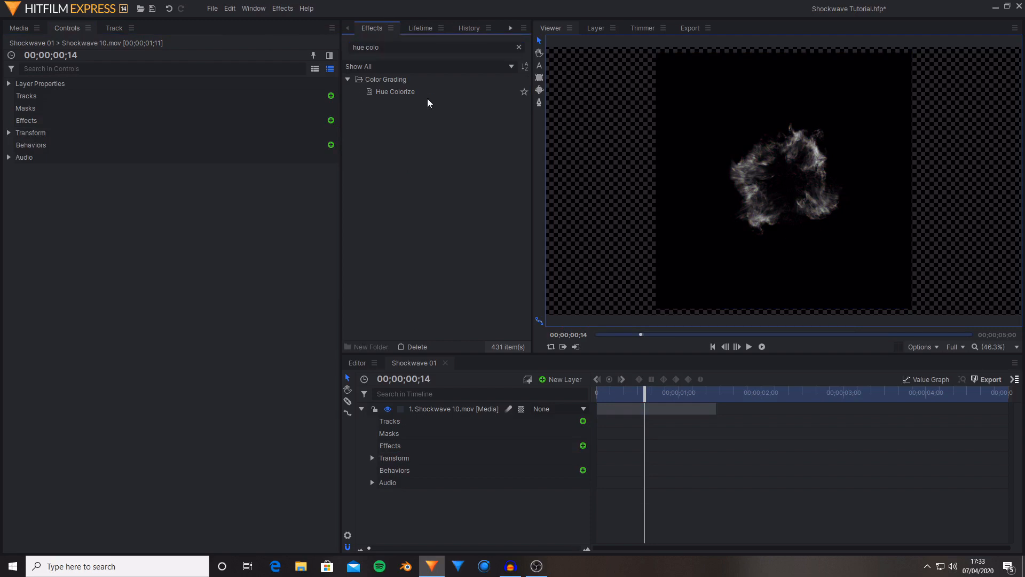
click(444, 94)
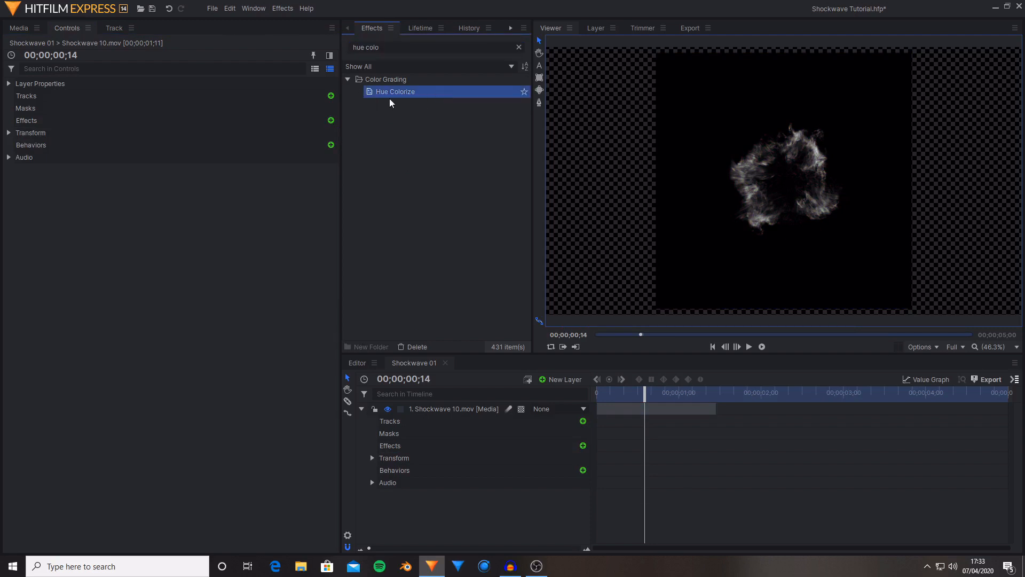
drag(389, 97, 463, 408)
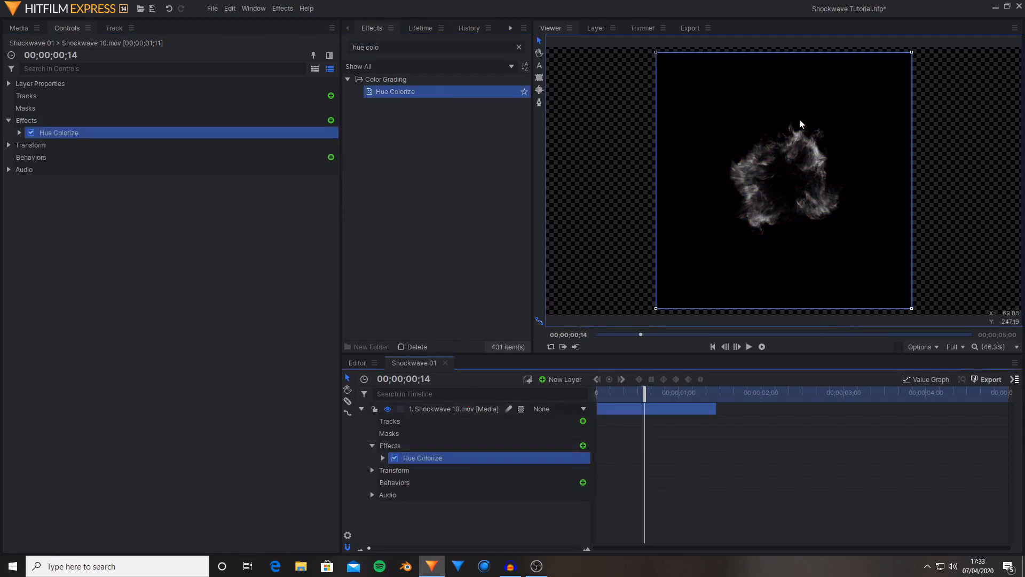
click(395, 458)
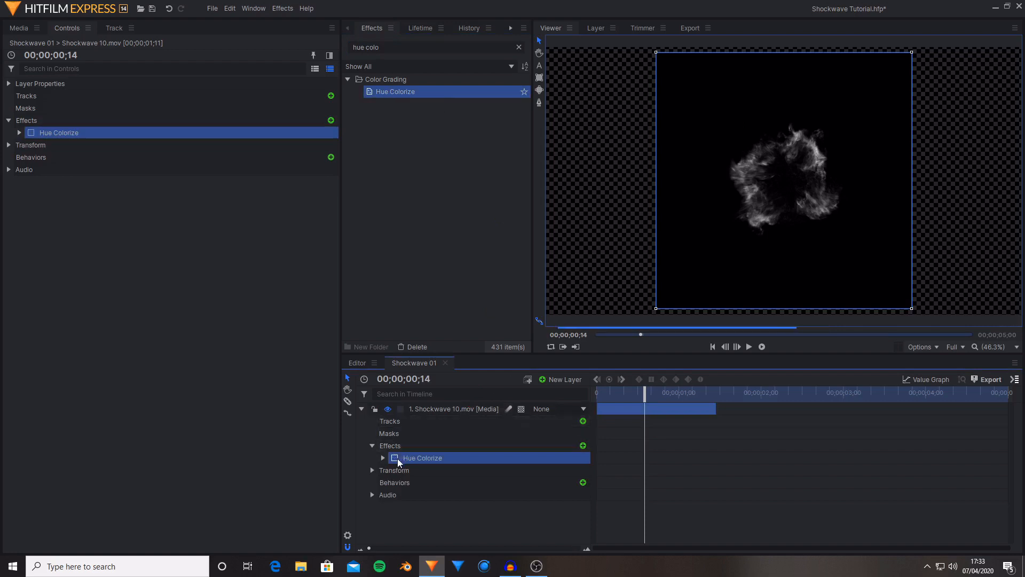
click(394, 458)
click(20, 132)
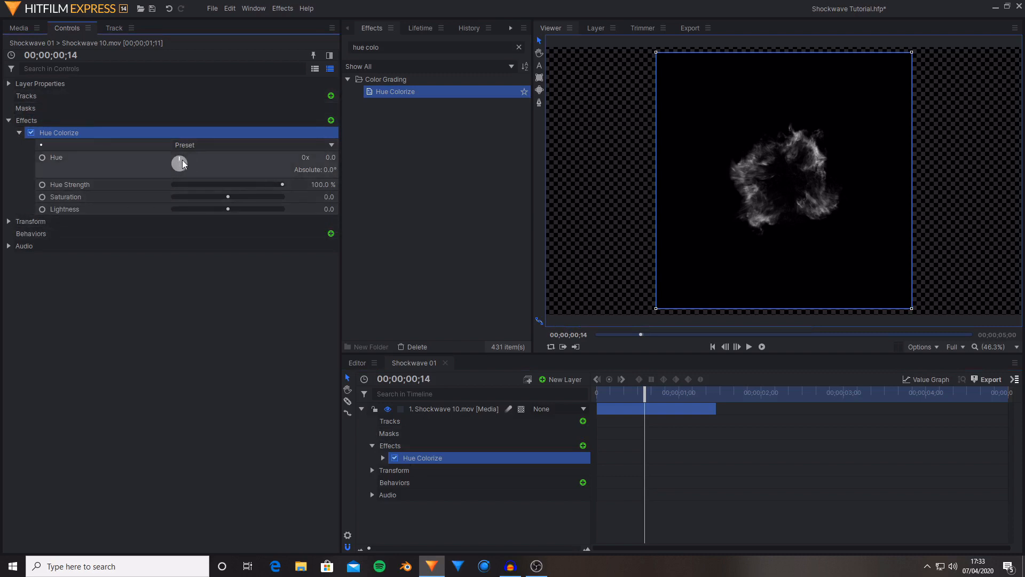
Try a Hue of 11° in Hue Colorize and reset that property
drag(181, 159, 184, 160)
right_click(101, 162)
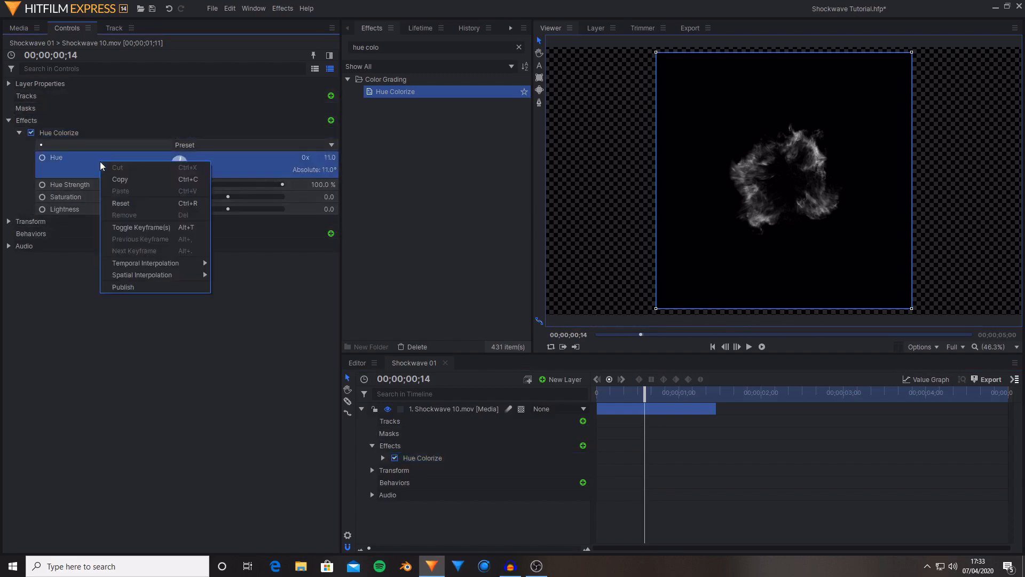
click(136, 203)
Set the Saturation of the Hue Colorize effect to 100
click(119, 187)
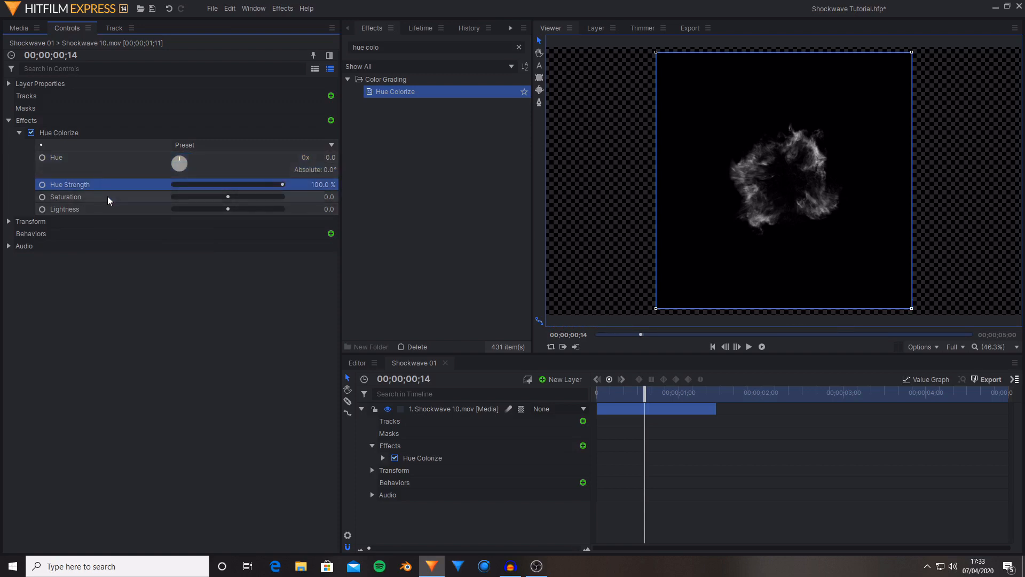
click(91, 197)
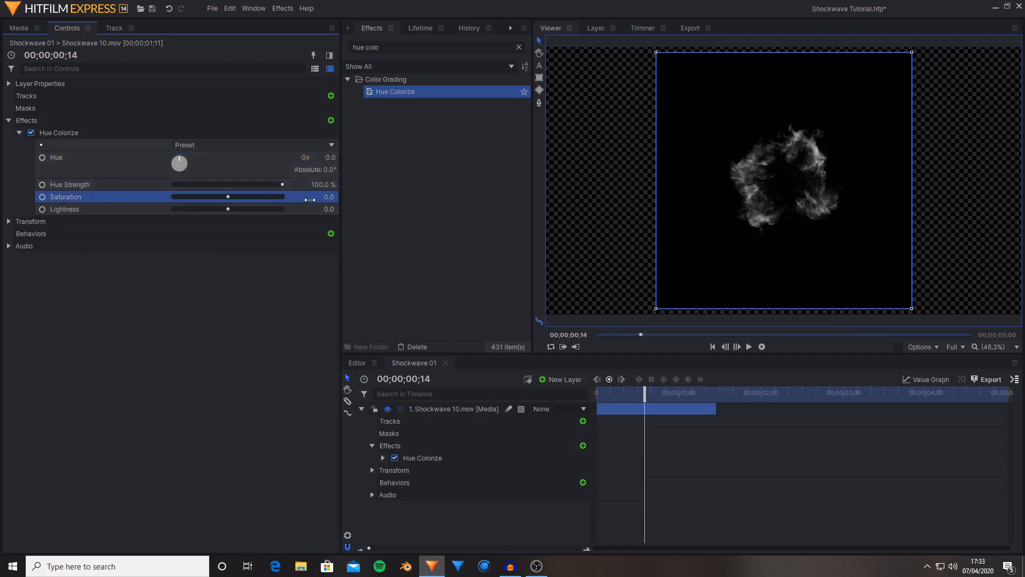
drag(311, 199, 349, 199)
scroll(762, 185, up, 2)
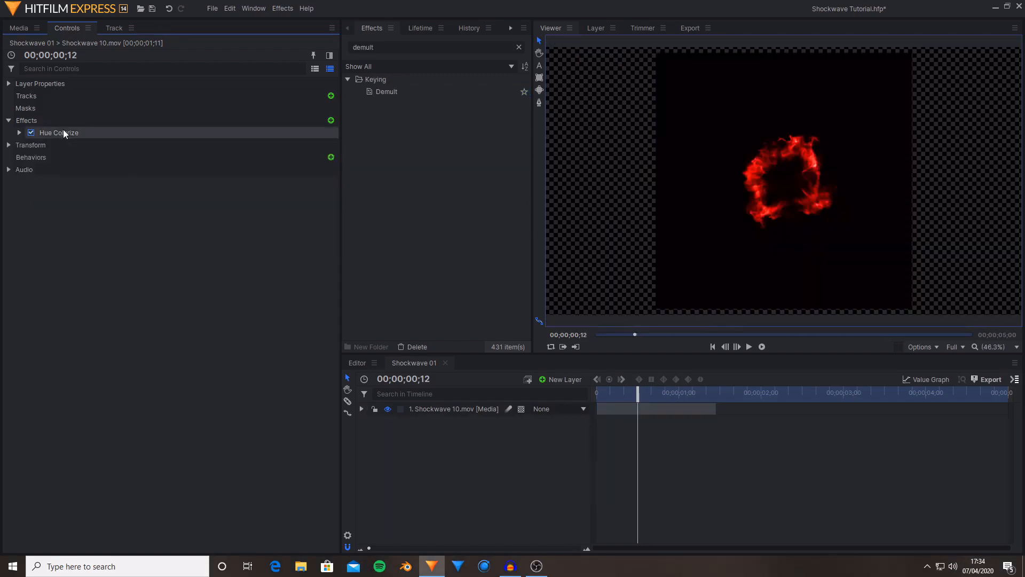
Try a Lightness of 30 in the Hue Colorize effect and set it back to 0
click(63, 131)
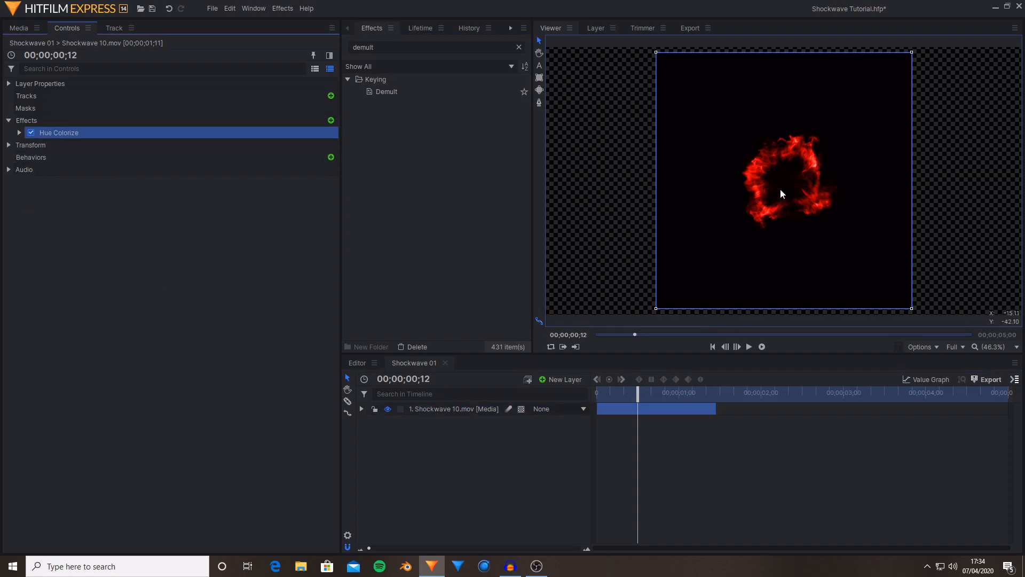
click(19, 133)
click(107, 209)
drag(234, 208, 245, 208)
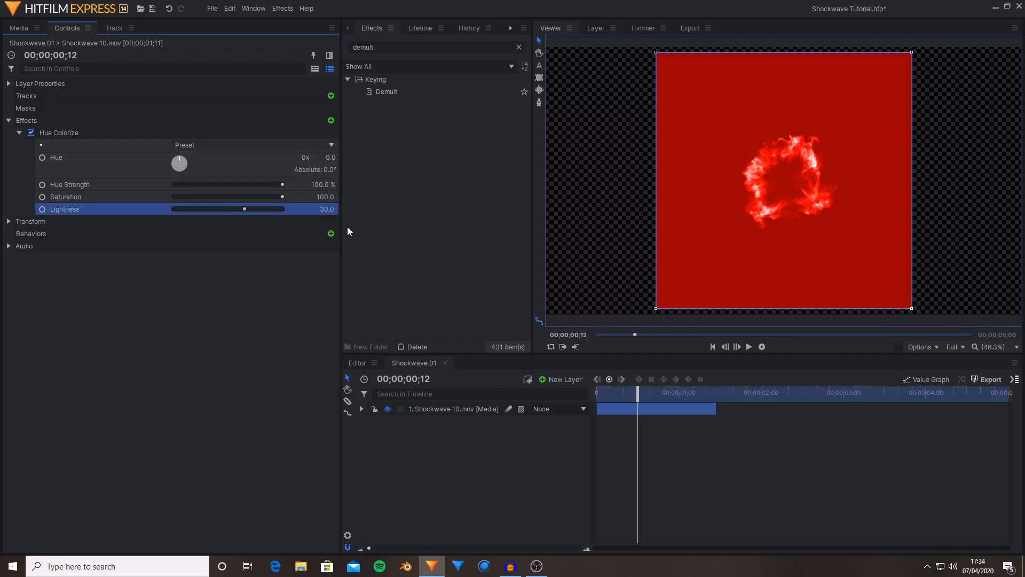
click(327, 209)
text(0)
key(Return)
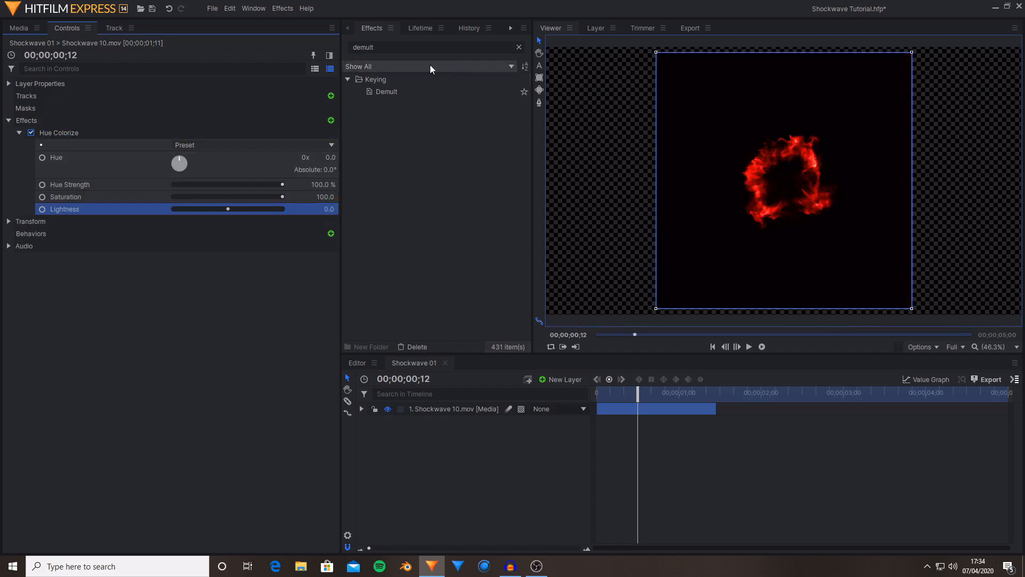
Apply the Demult effect to the Shockwave 10.mov layer and set the Hue Colorize Lightness to 0 after trying a higher value
click(384, 91)
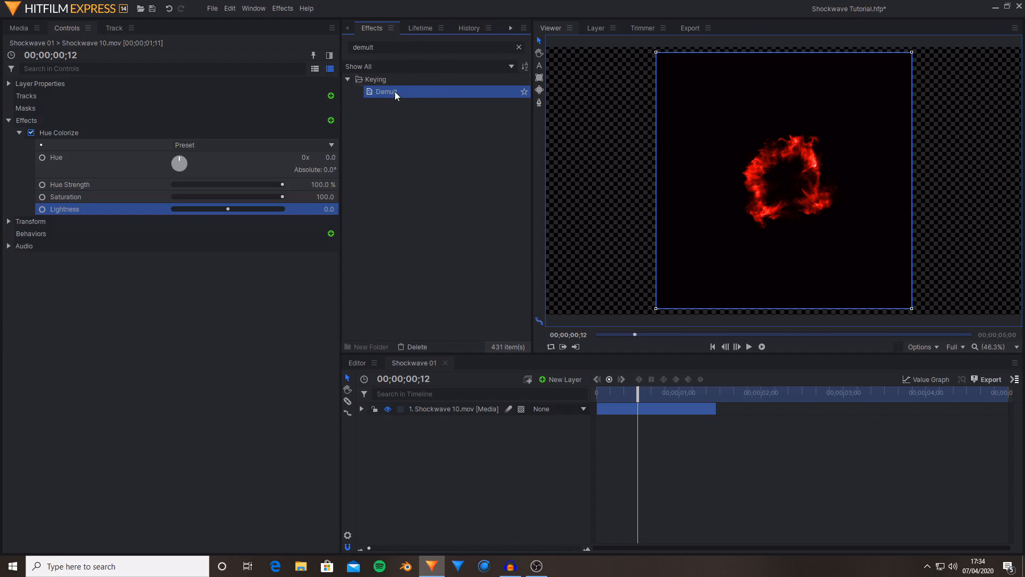
drag(396, 92, 233, 209)
click(326, 209)
text(0)
key(Return)
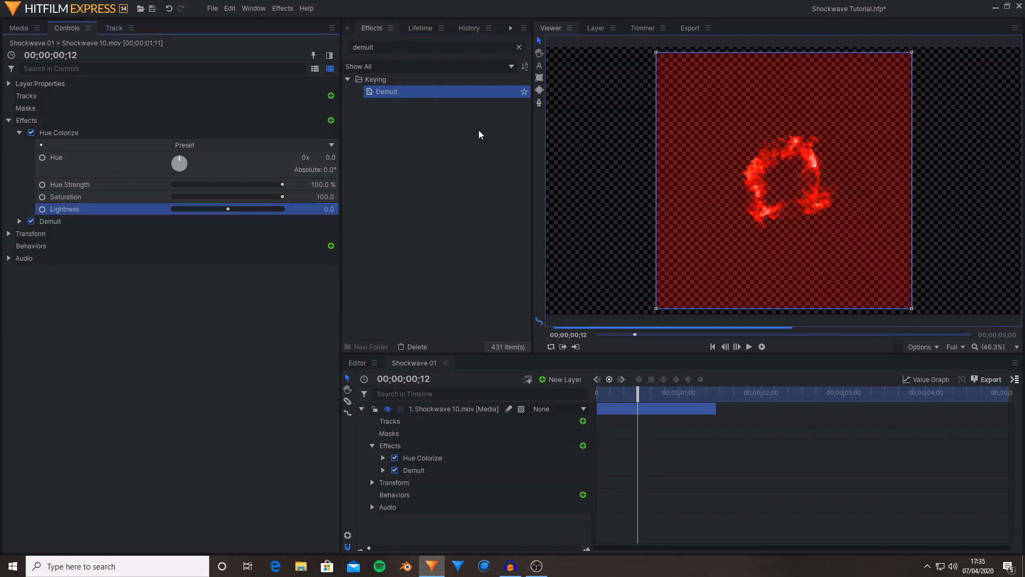
click(280, 351)
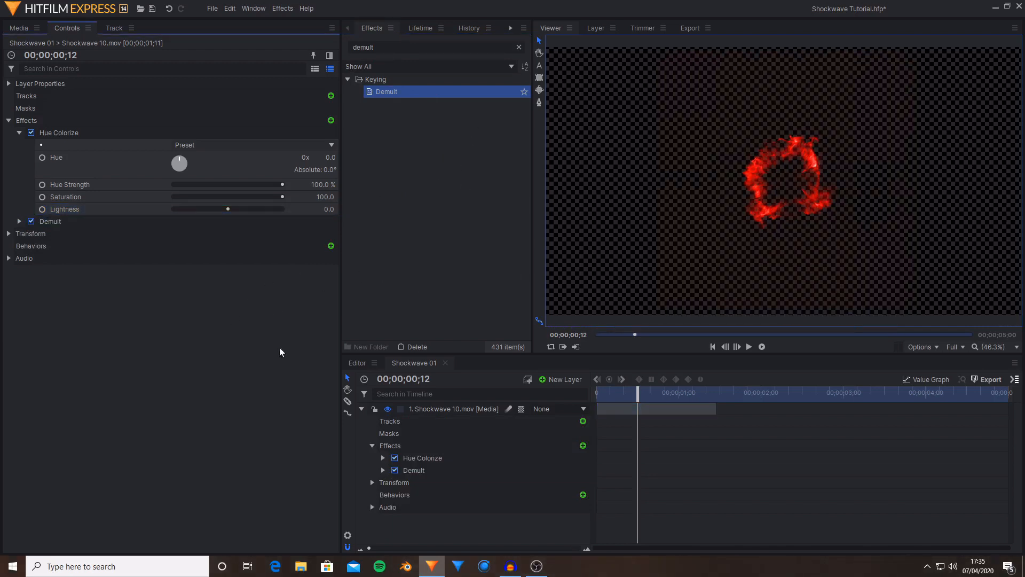
Select the Shockwave 10.mov layer and examine the keyed shockwave up close in the viewer
click(476, 408)
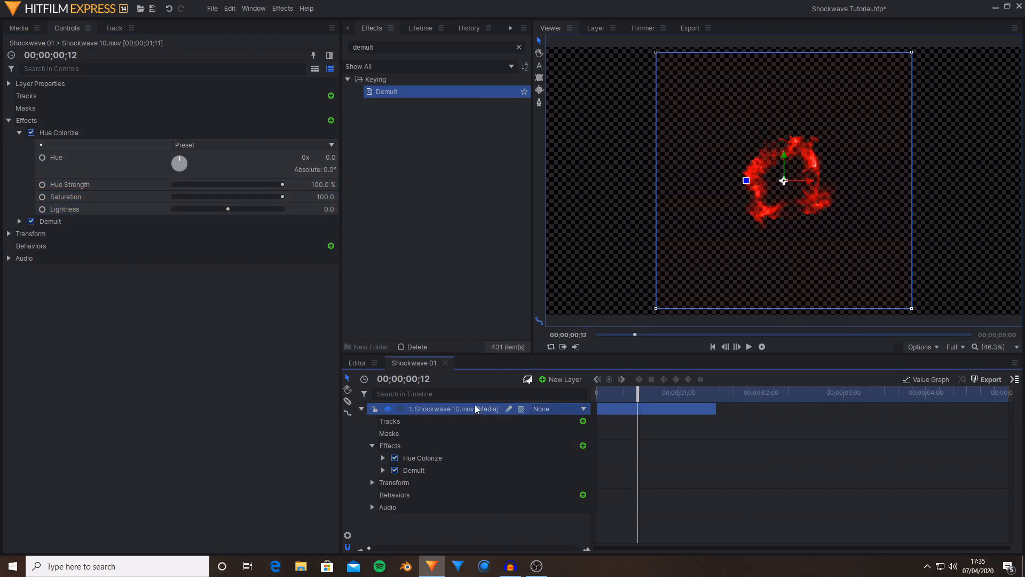
click(425, 297)
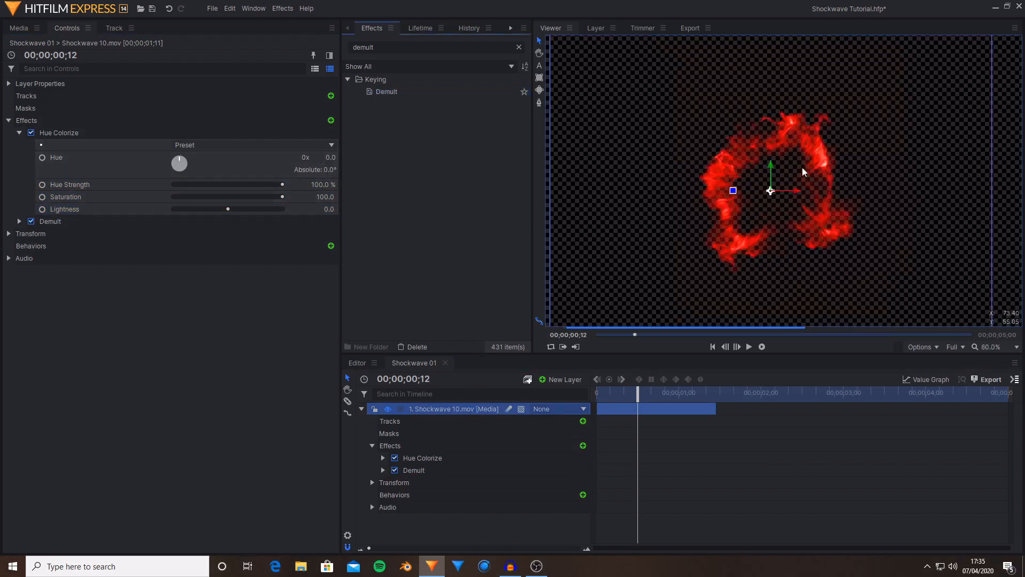
scroll(802, 167, up, 3)
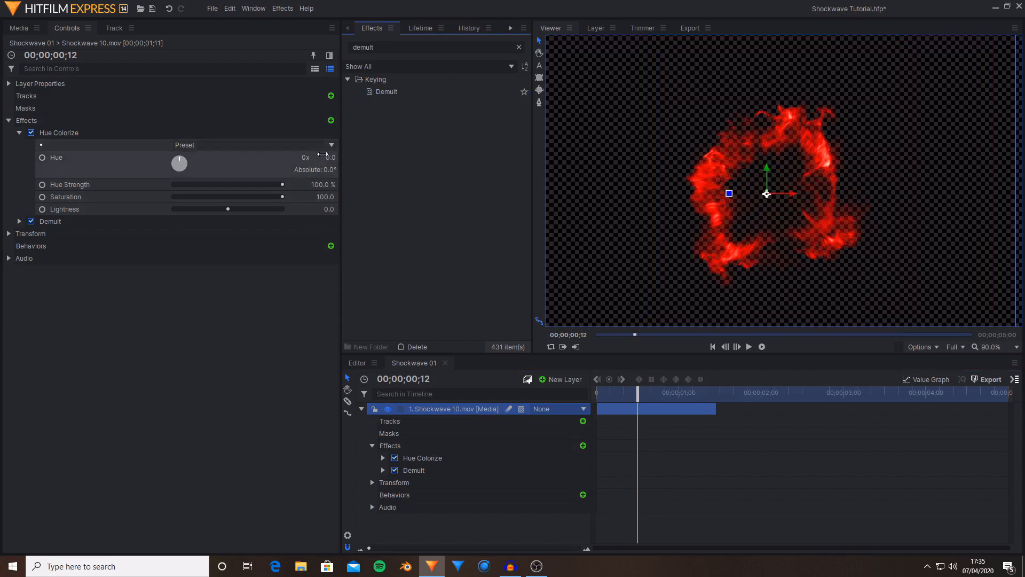
Try a green Hue and the Cyan preset in the Hue Colorize effect of the Shockwave 10.mov layer
drag(330, 157, 377, 158)
click(239, 144)
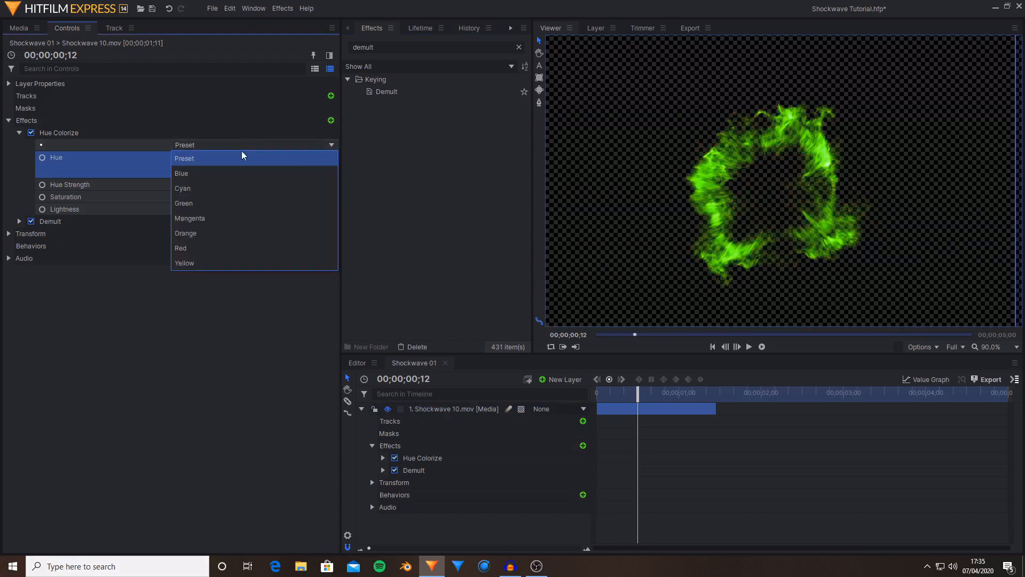
click(219, 188)
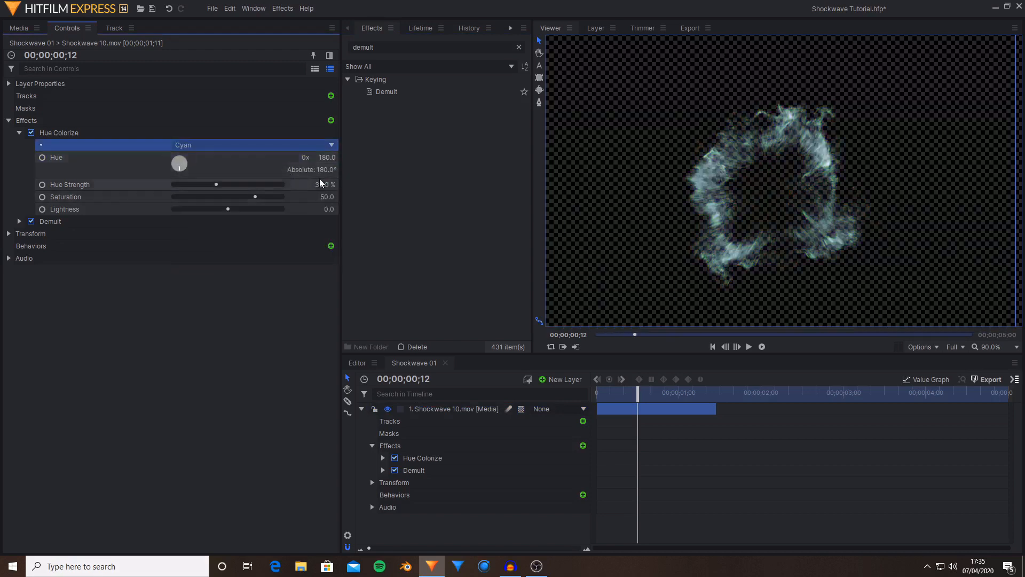
Color the Shockwave 10.mov layer with the Orange preset of Hue Colorize, at Hue Strength 70% and Saturation 64
click(226, 144)
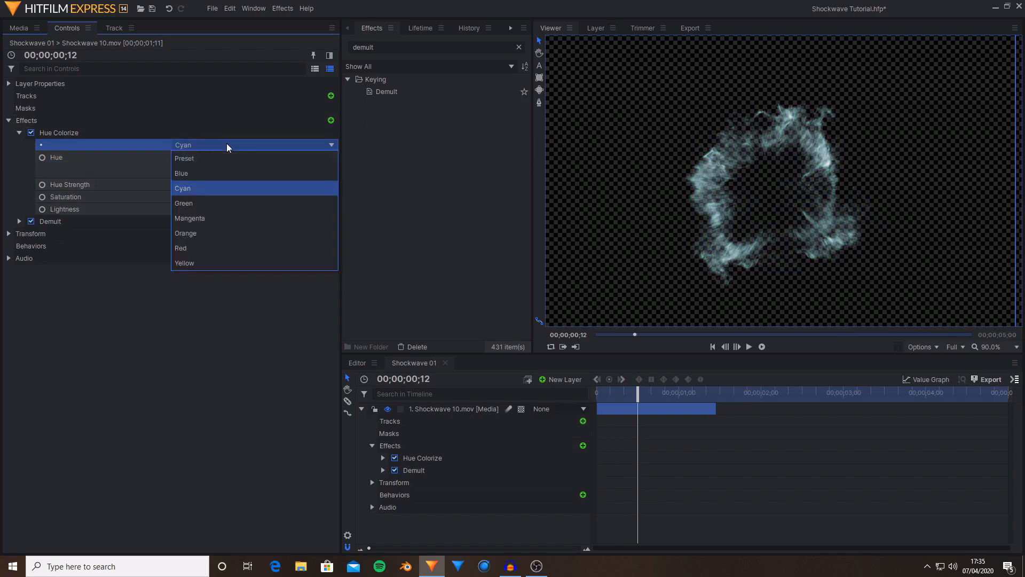
click(225, 232)
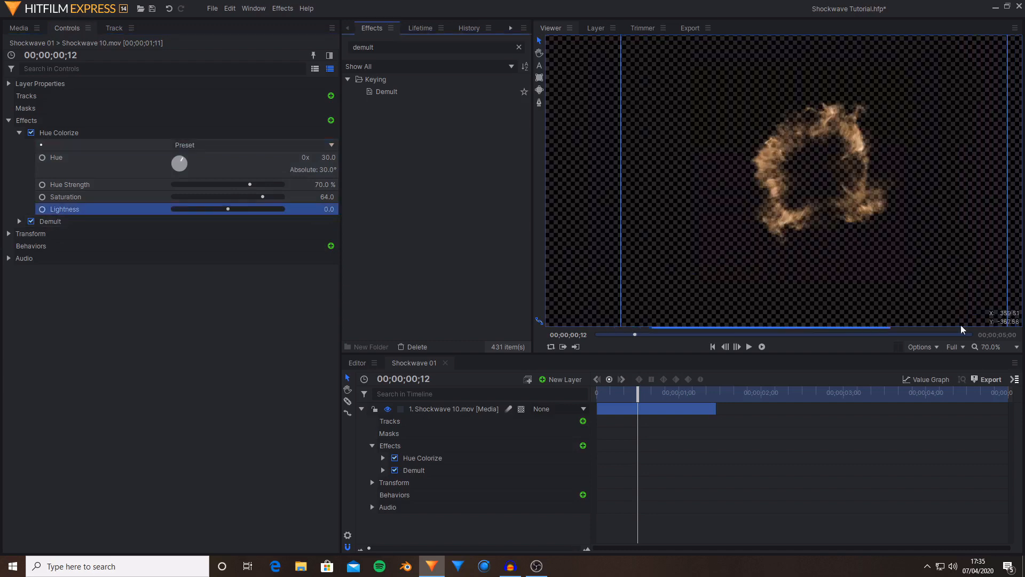
click(990, 347)
click(995, 524)
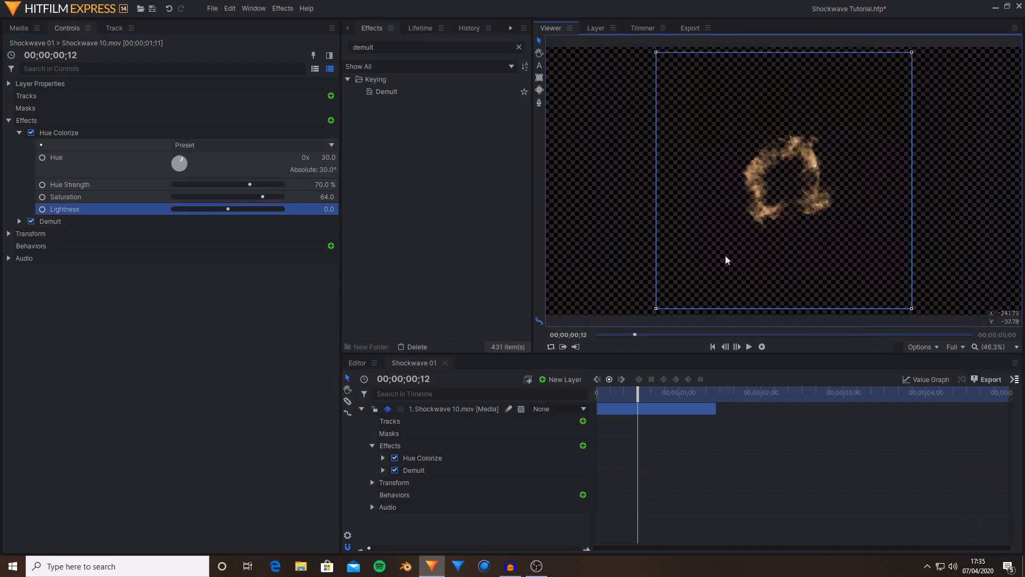
click(362, 409)
click(434, 437)
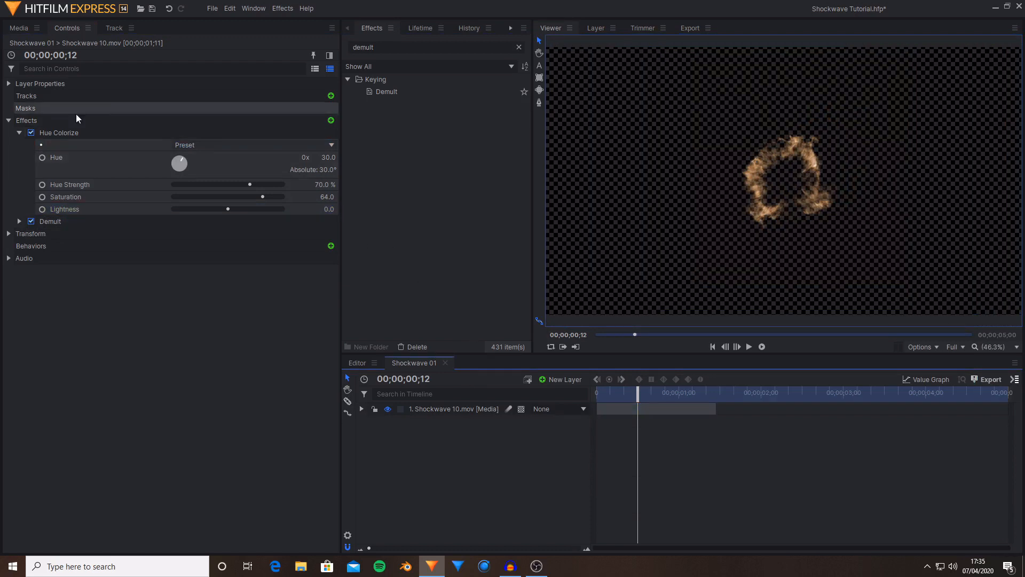
Move the playhead to 00;00;00;15 and add Shockwave 15.mov as a new layer above Shockwave 10.mov
click(19, 28)
scroll(776, 207, down, 1)
mouse_move(642, 389)
mouse_down()
mouse_move(668, 397)
mouse_move(652, 402)
mouse_up()
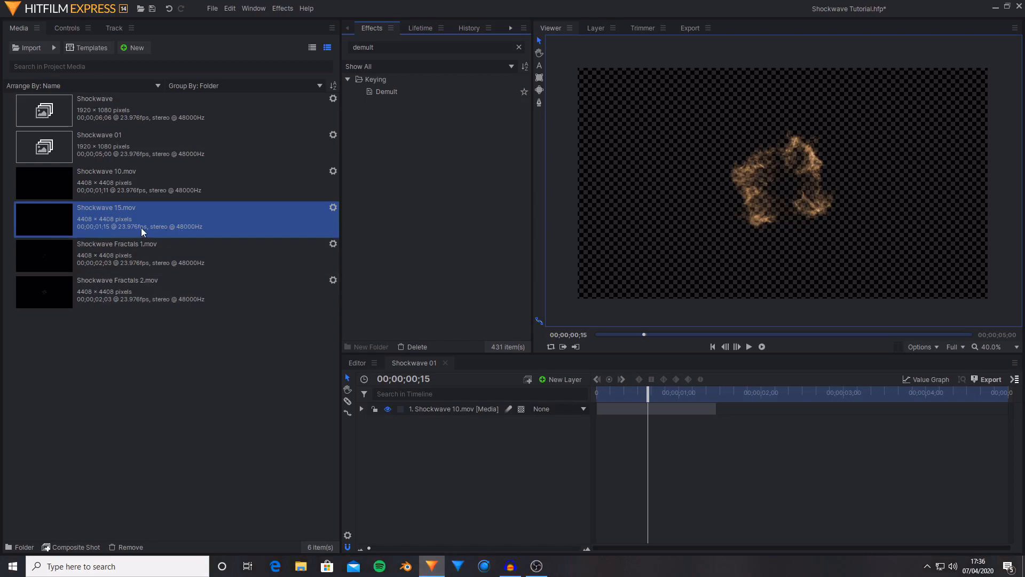
drag(92, 220, 446, 405)
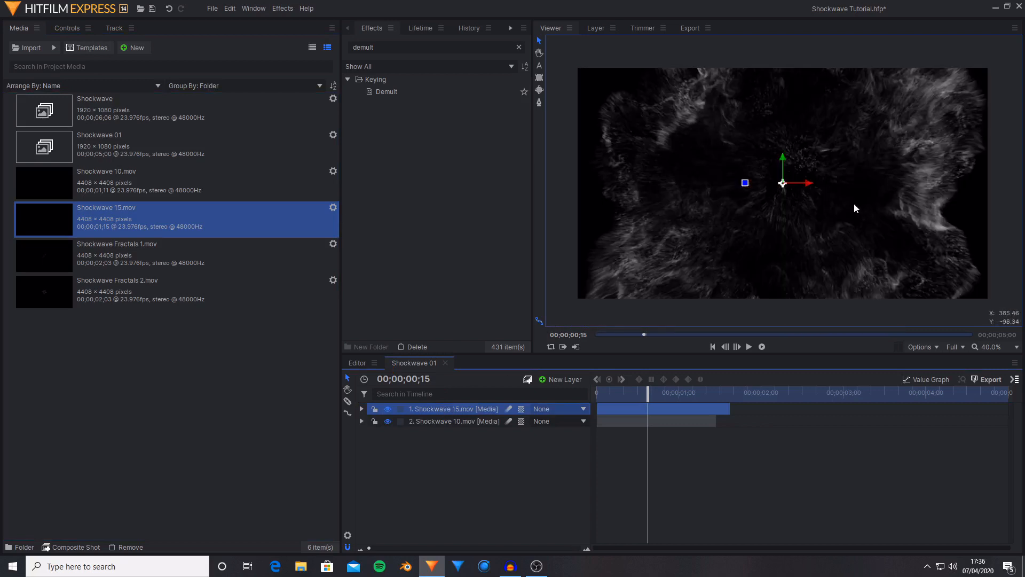
Scale the Shockwave 15.mov layer down so its whole square fits inside the frame, close to the size of the orange shockwave
scroll(764, 226, down, 2)
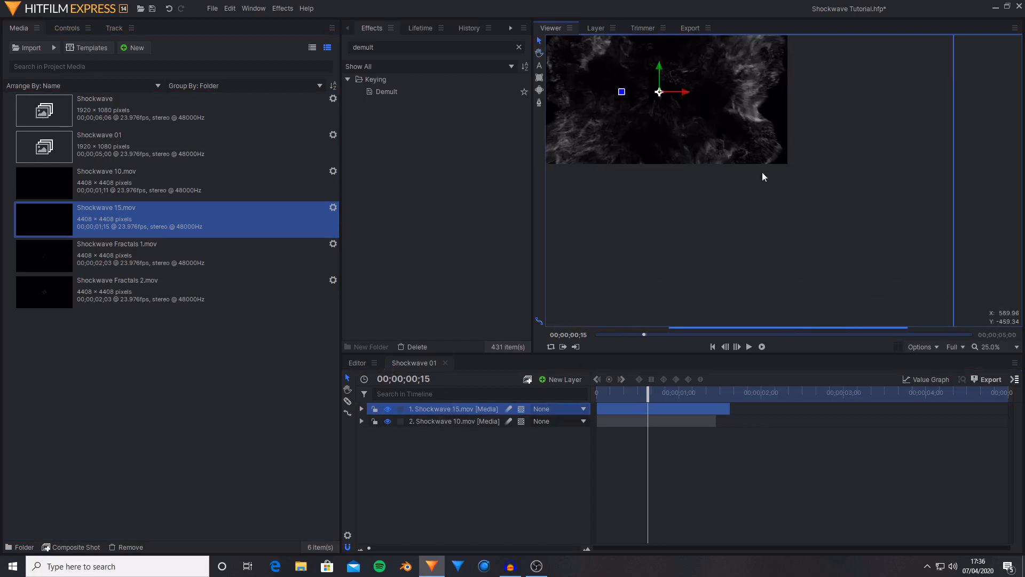
drag(789, 189, 851, 194)
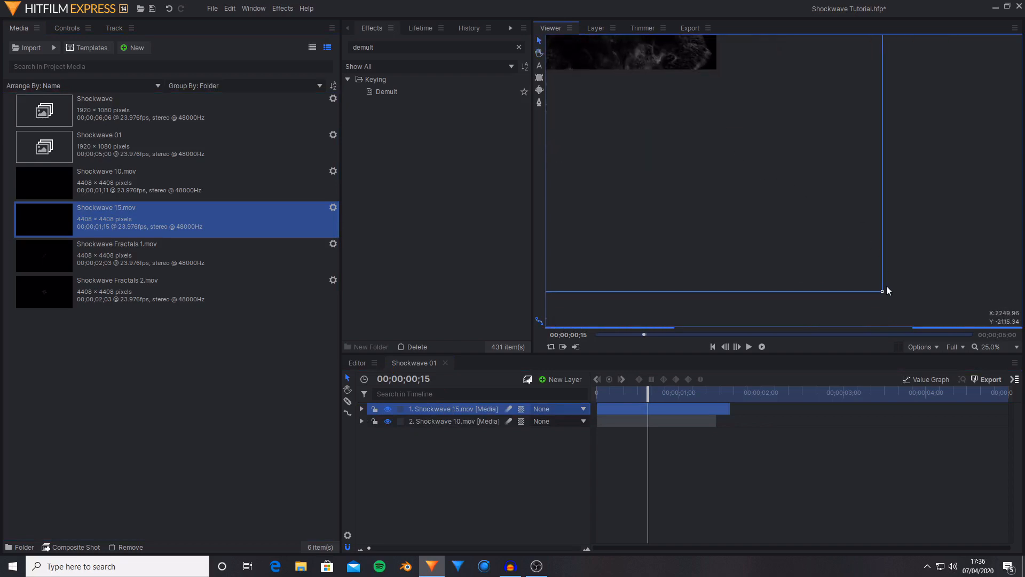
drag(882, 293, 656, 96)
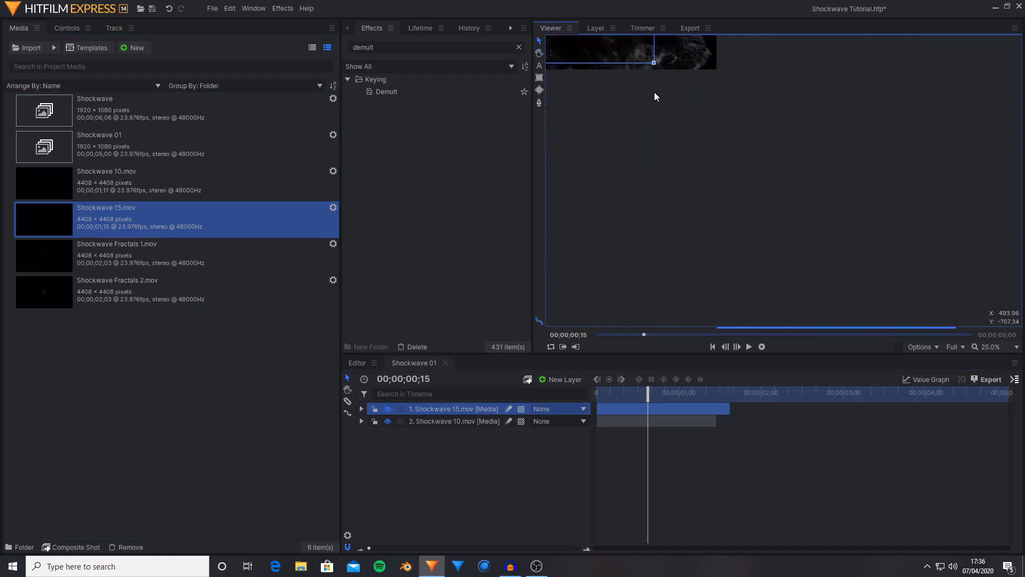
click(1017, 346)
click(991, 524)
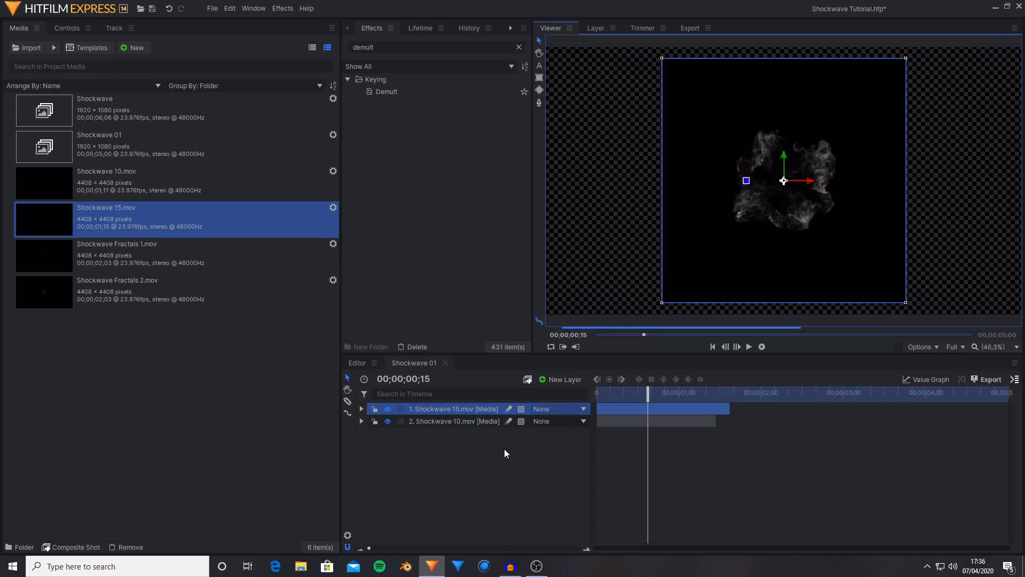
click(384, 443)
Apply the Demult effect to the Shockwave 15.mov layer
click(390, 91)
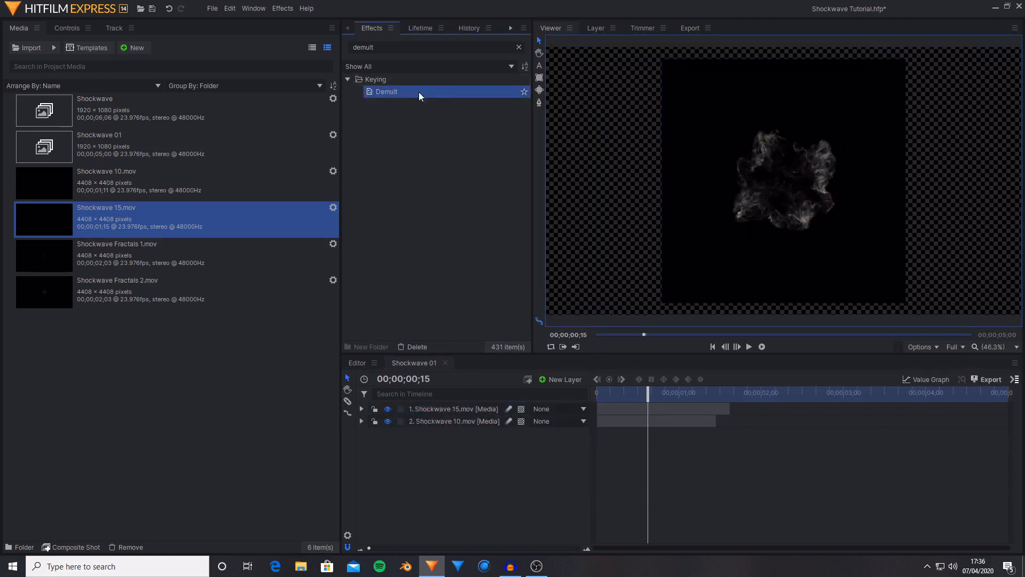
drag(418, 92, 464, 408)
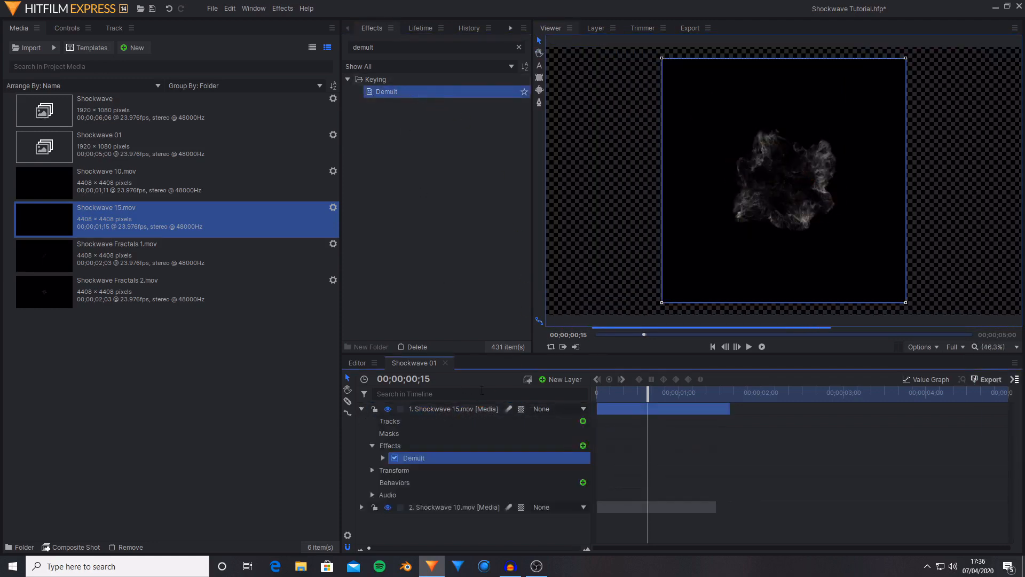
click(396, 287)
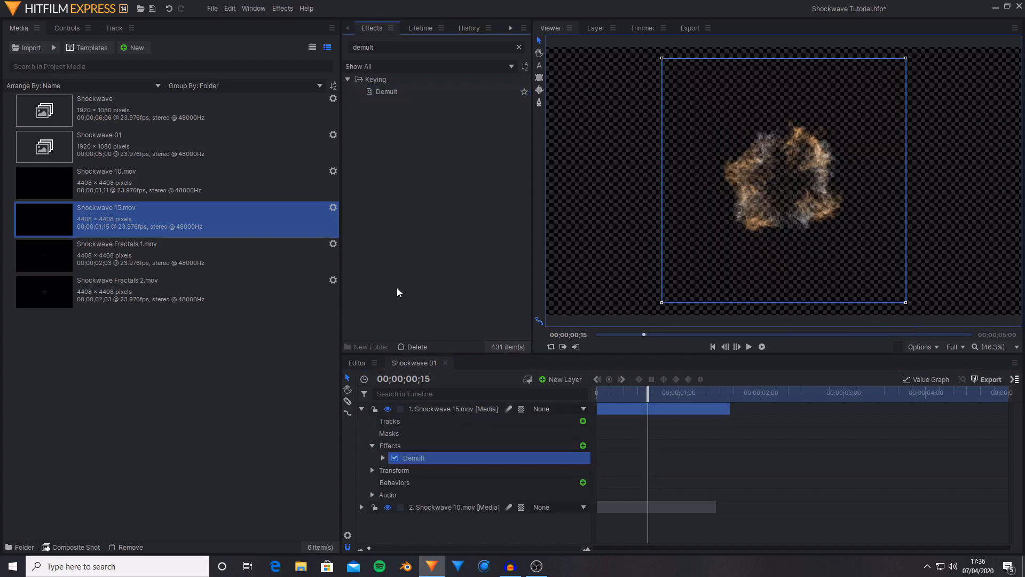
Search the effects for "hue colo" and apply Hue Colorize to the Shockwave 15.mov layer
click(449, 408)
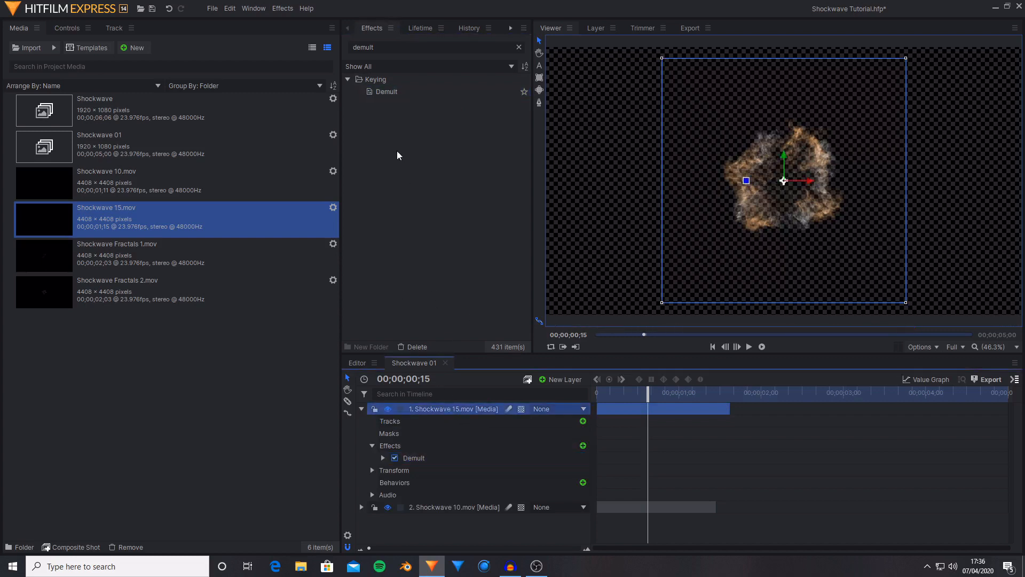
double_click(398, 47)
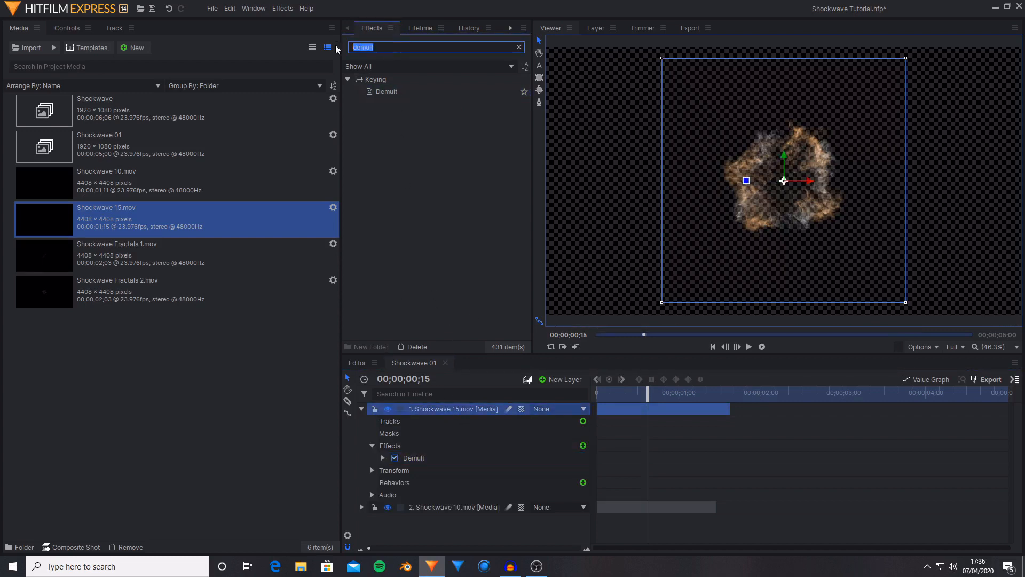
text(hue colo)
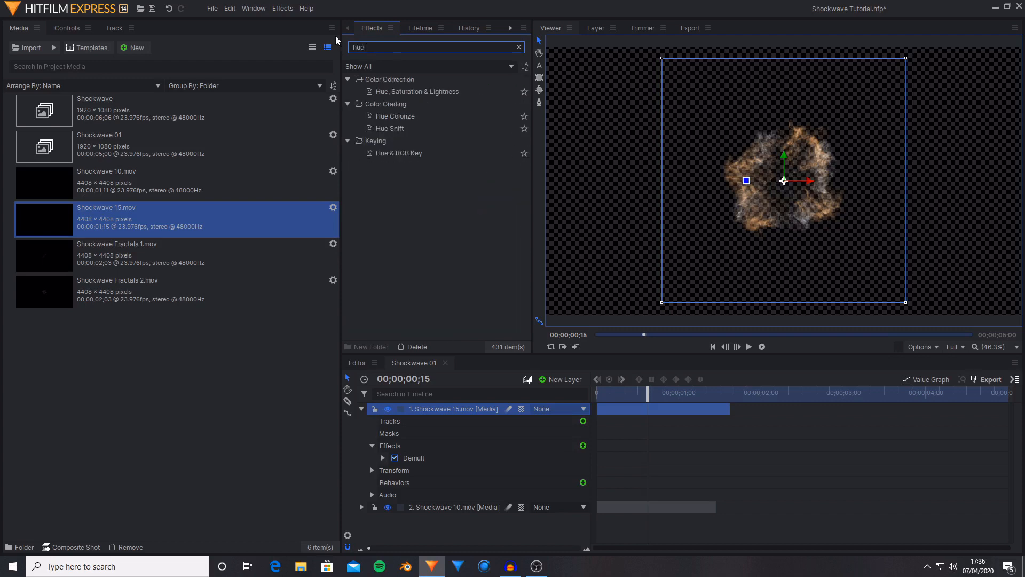
click(402, 95)
drag(404, 99, 427, 454)
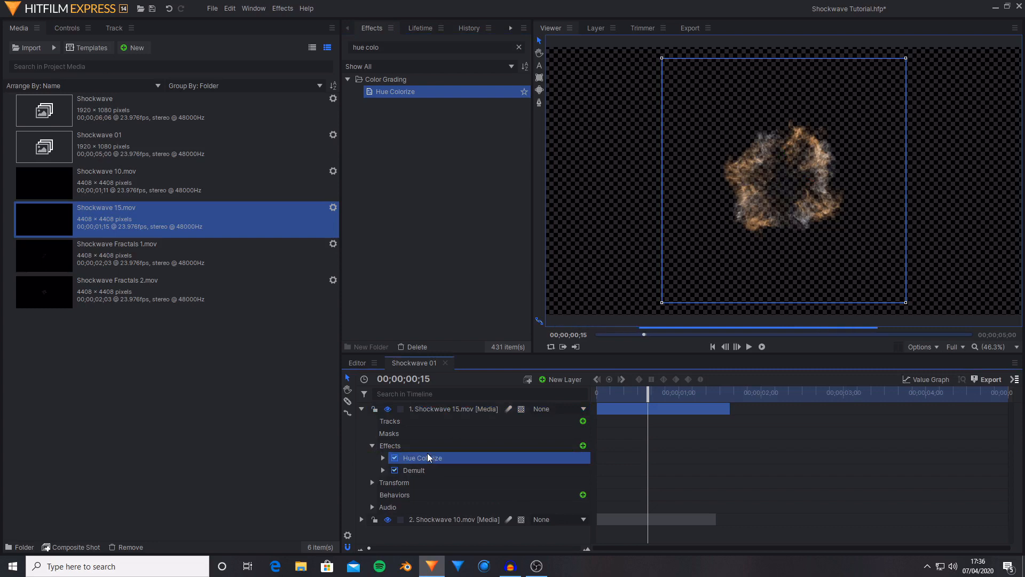
Raise the Hue Colorize Saturation of Shockwave 15.mov to about 58 and shift its Hue to green
click(65, 28)
click(20, 132)
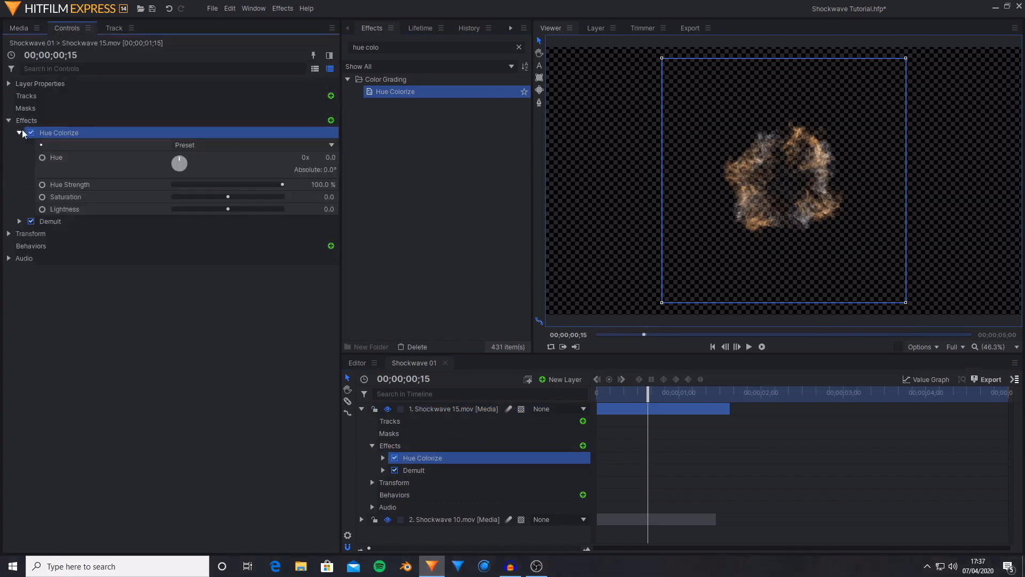
drag(326, 196, 359, 197)
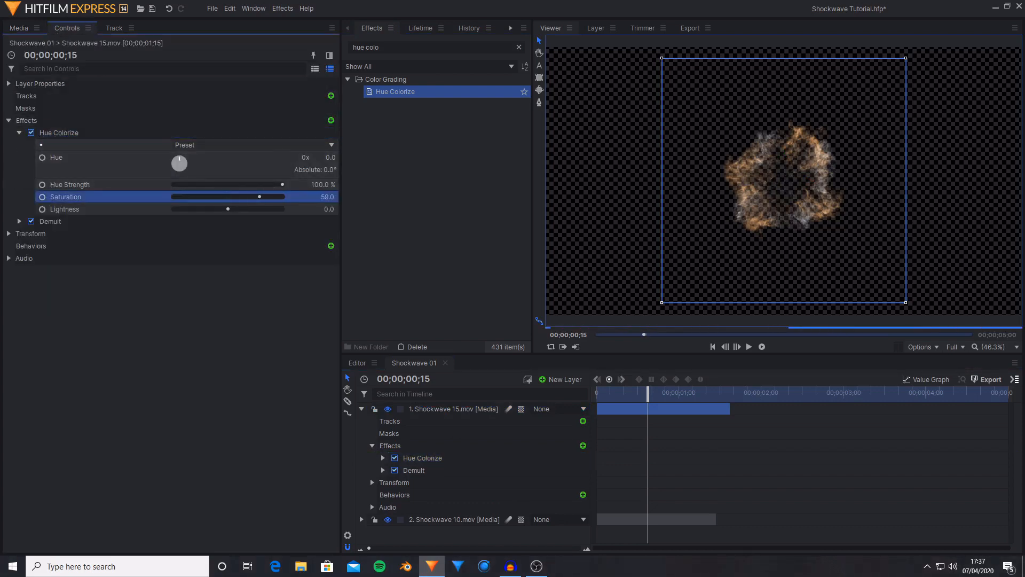
drag(331, 157, 363, 157)
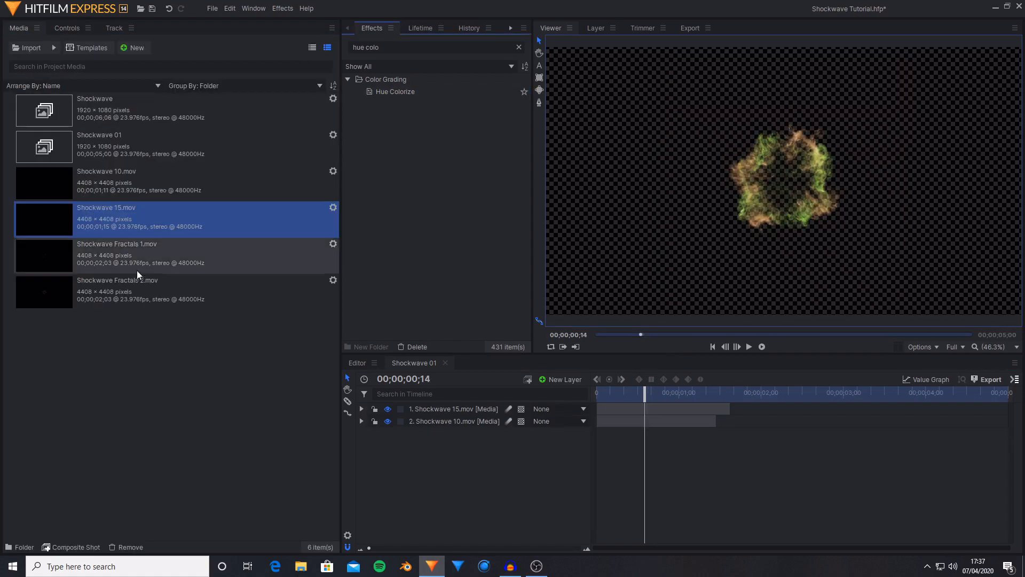
Add Shockwave Fractals 1.mov as the top layer and scale it down to fit inside the frame
click(142, 267)
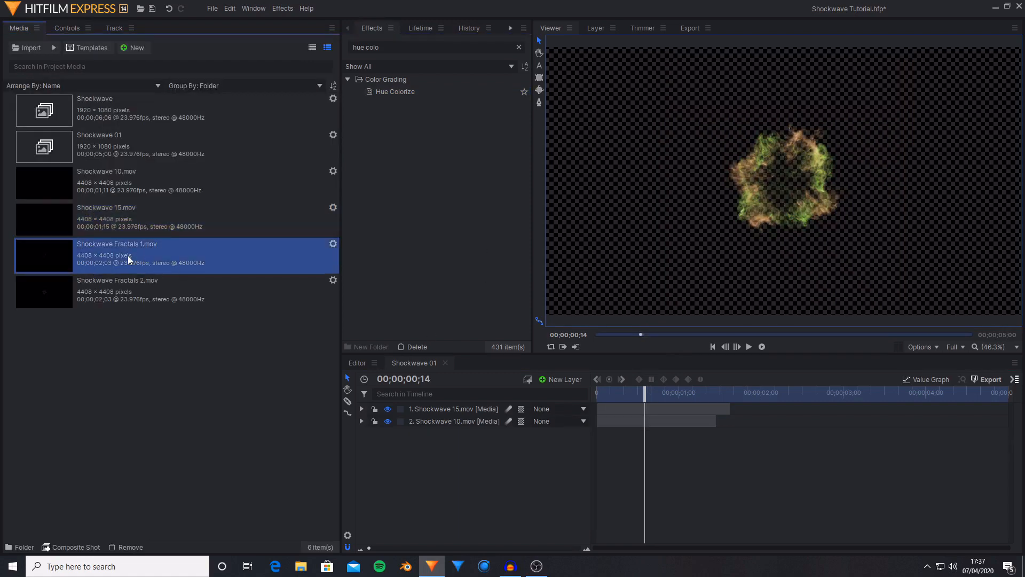
drag(127, 256, 470, 407)
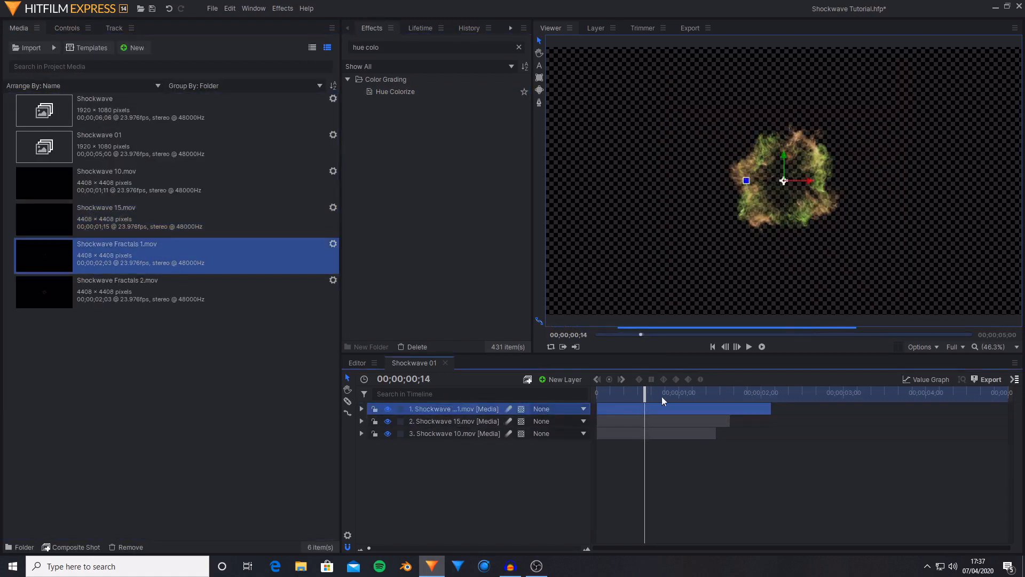
scroll(851, 226, down, 2)
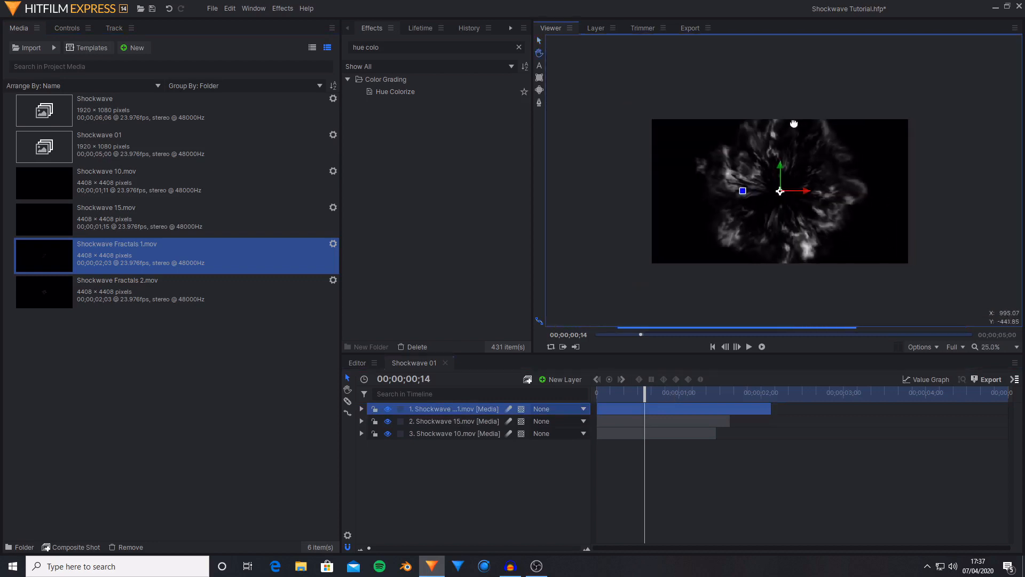
drag(793, 124, 769, 93)
drag(842, 185, 793, 129)
drag(882, 275, 826, 325)
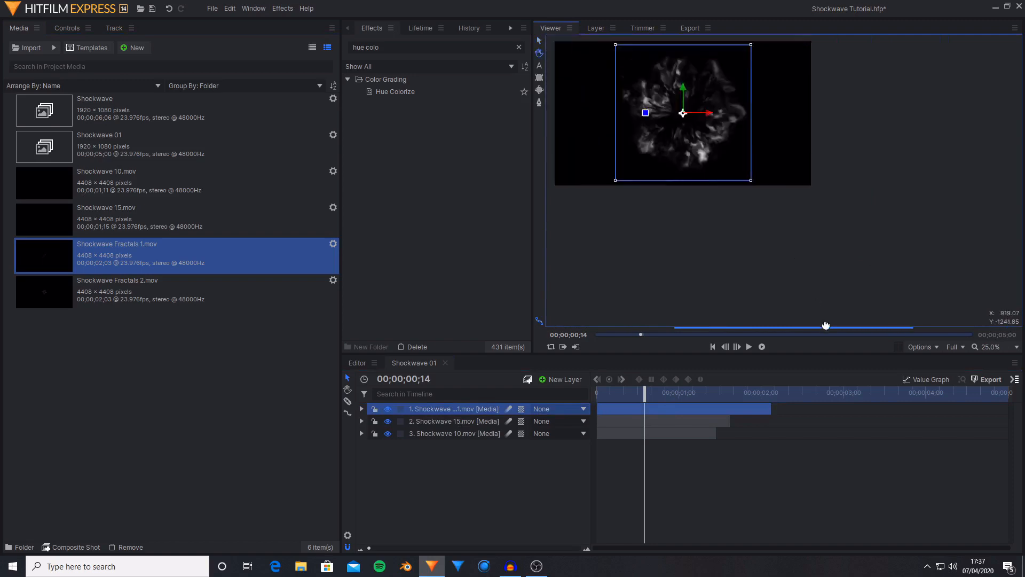
scroll(721, 199, up, 3)
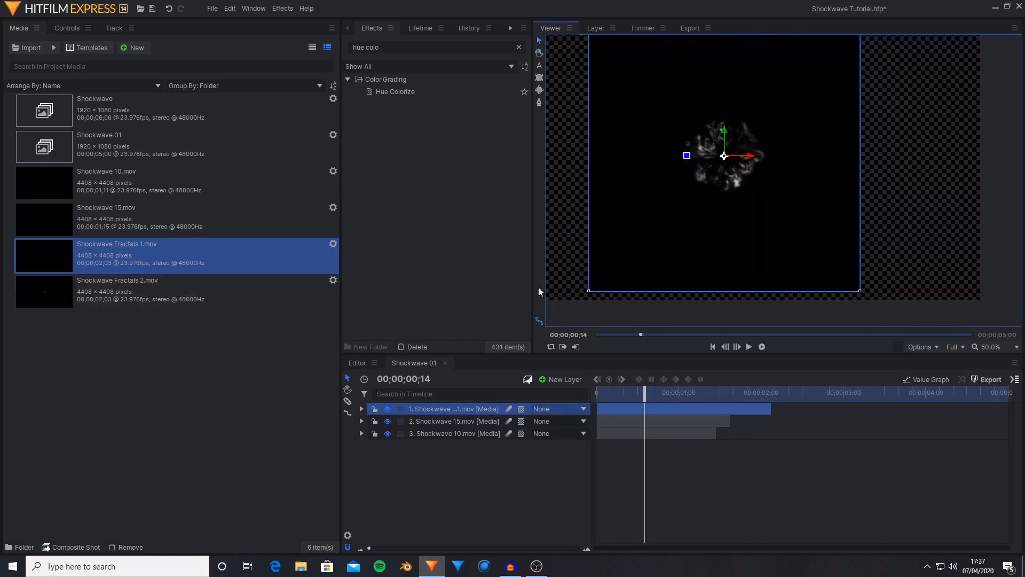
drag(858, 293, 840, 281)
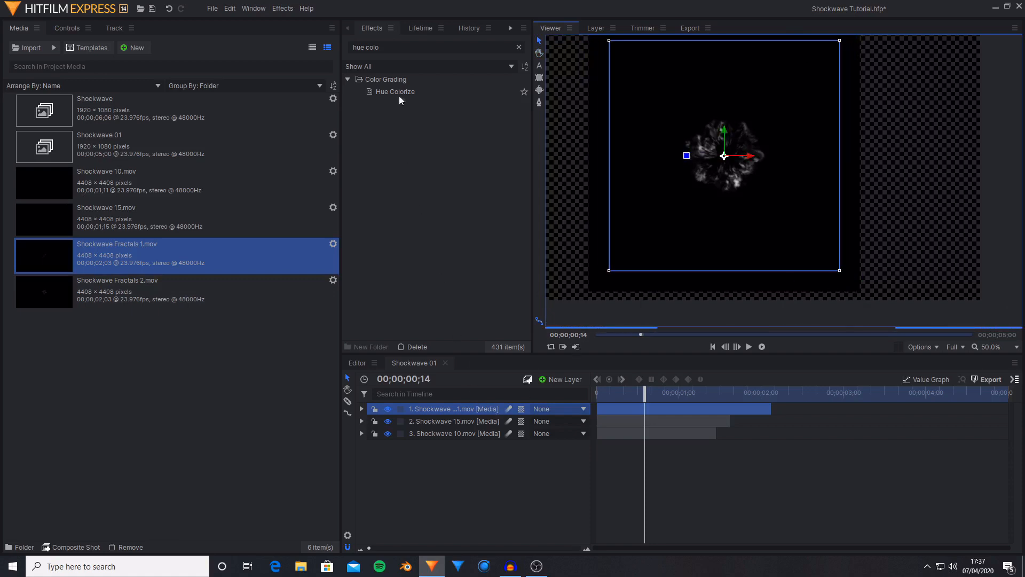
Search the effects for "demult" and apply Demult to the Shockwave Fractals 1.mov layer
drag(394, 47, 136, 47)
key(BackSpace)
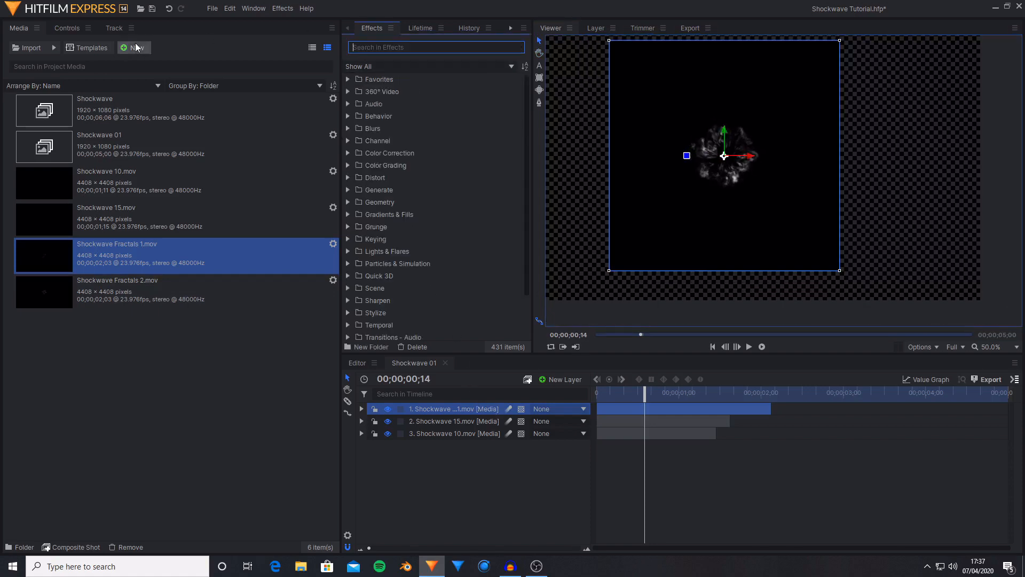
text(du)
key(BackSpace)
text(emult)
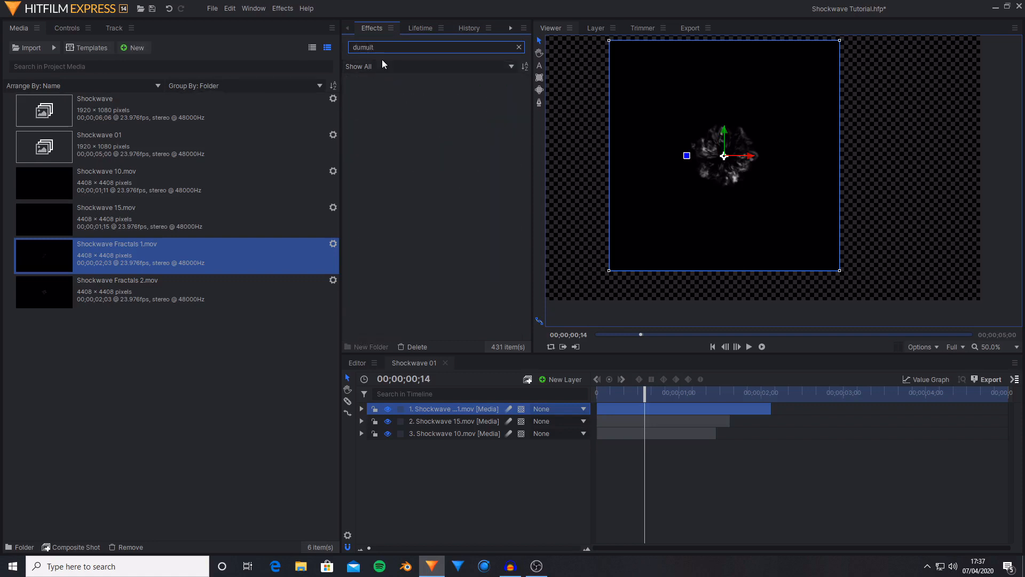
drag(387, 91, 454, 409)
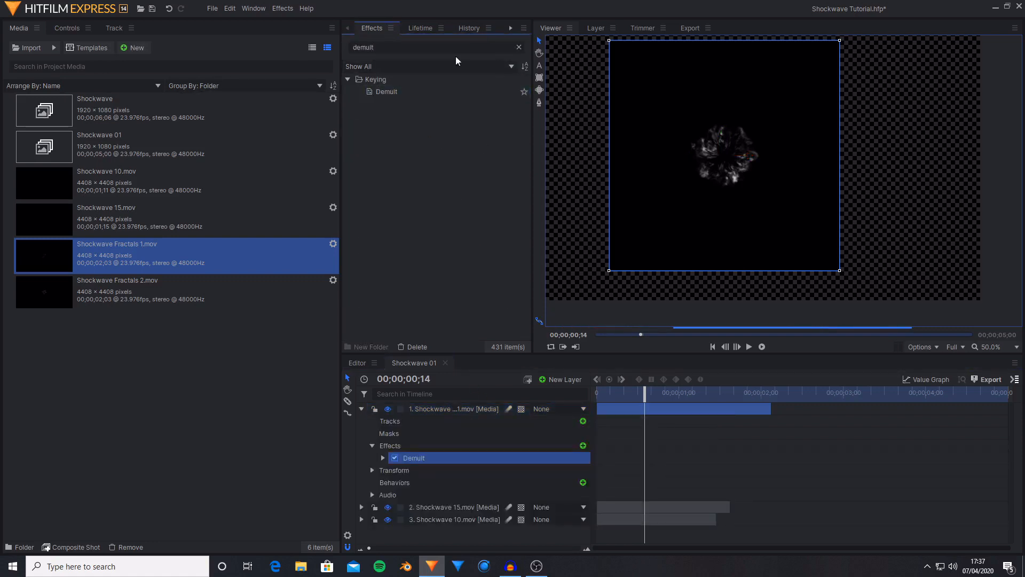
Apply Hue Colorize to the Shockwave Fractals 1.mov layer, with Hue 229 and Saturation 57
text(hue colo)
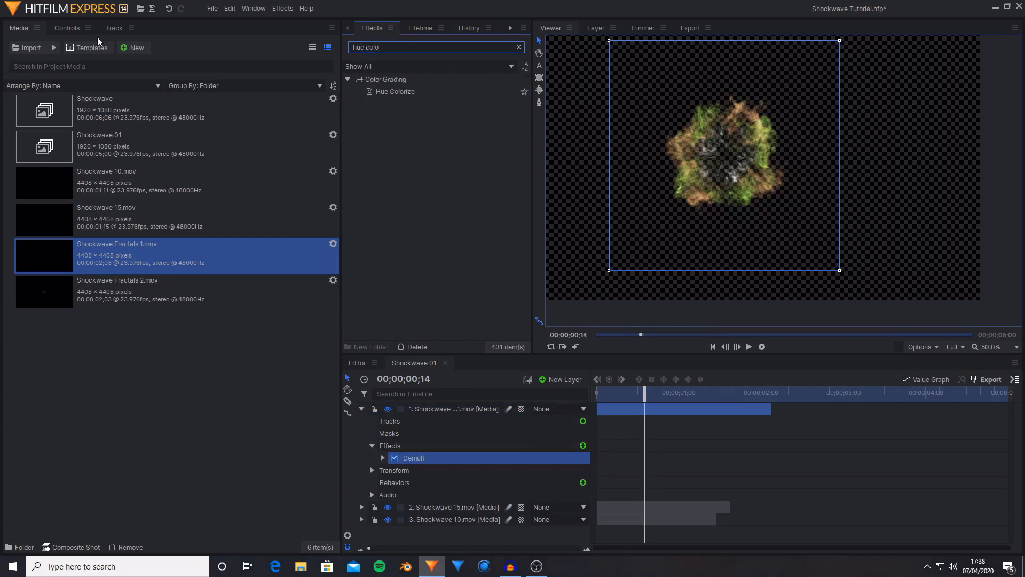
drag(395, 91, 430, 453)
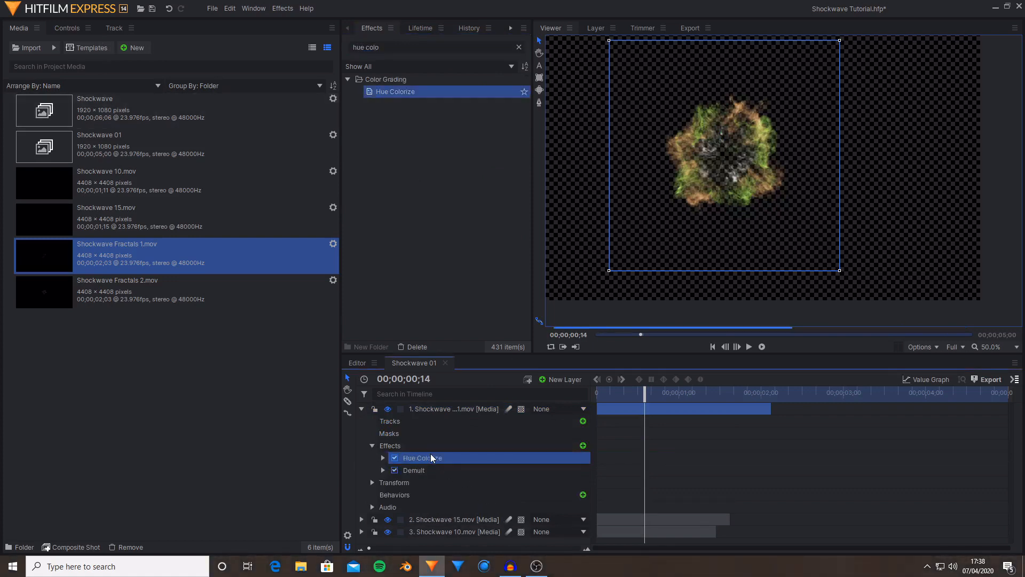
click(68, 30)
click(19, 132)
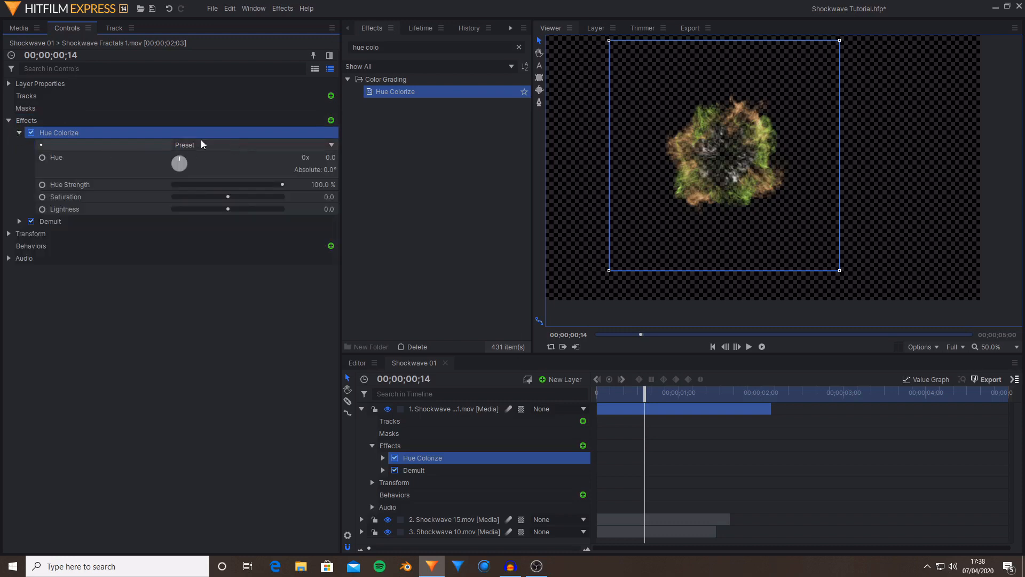
click(175, 167)
drag(317, 196, 324, 195)
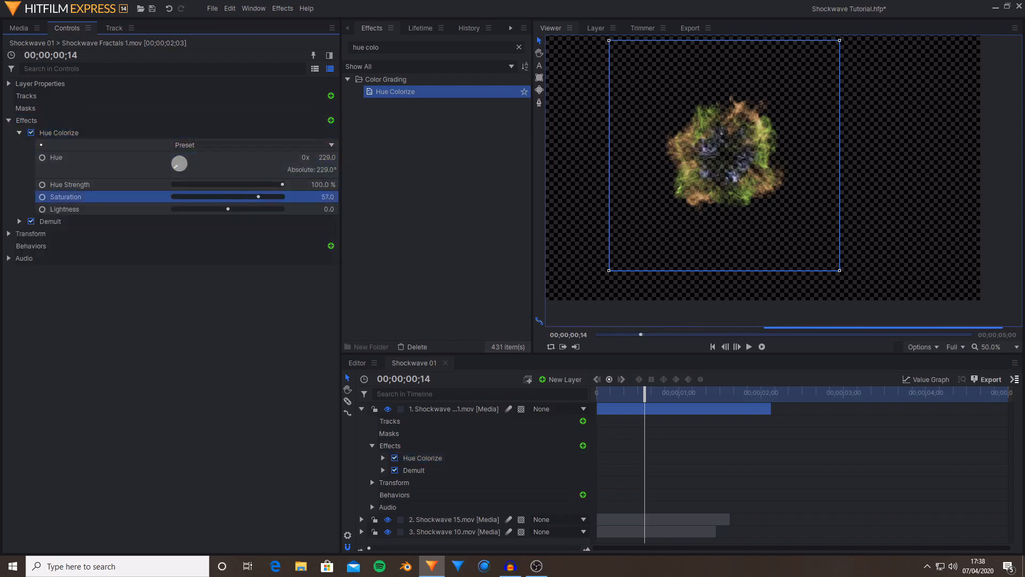
Lower the Hue Strength of Shockwave Fractals 1.mov to 88% and shift its Hue from blue to orange
drag(323, 184, 317, 184)
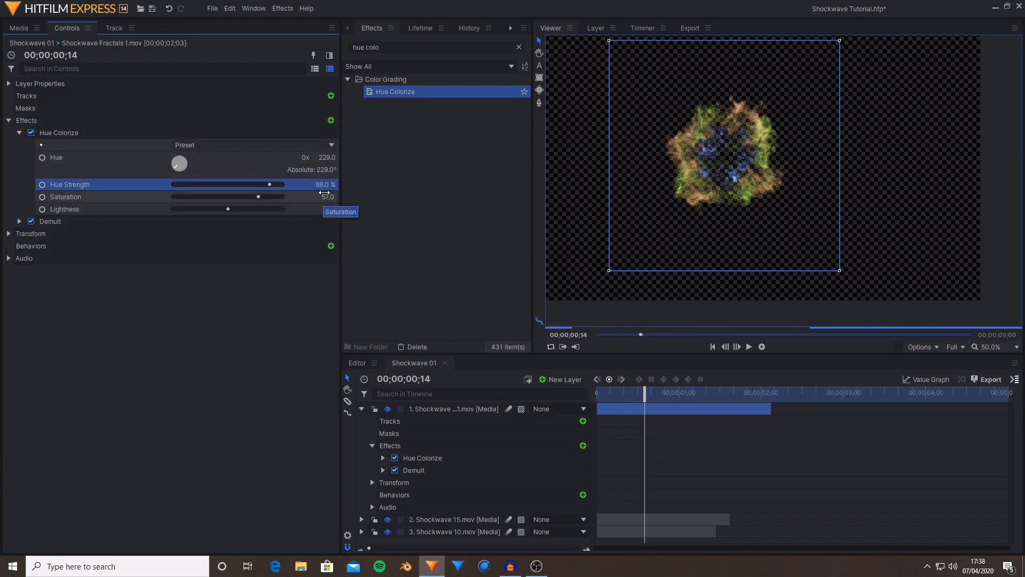
click(239, 312)
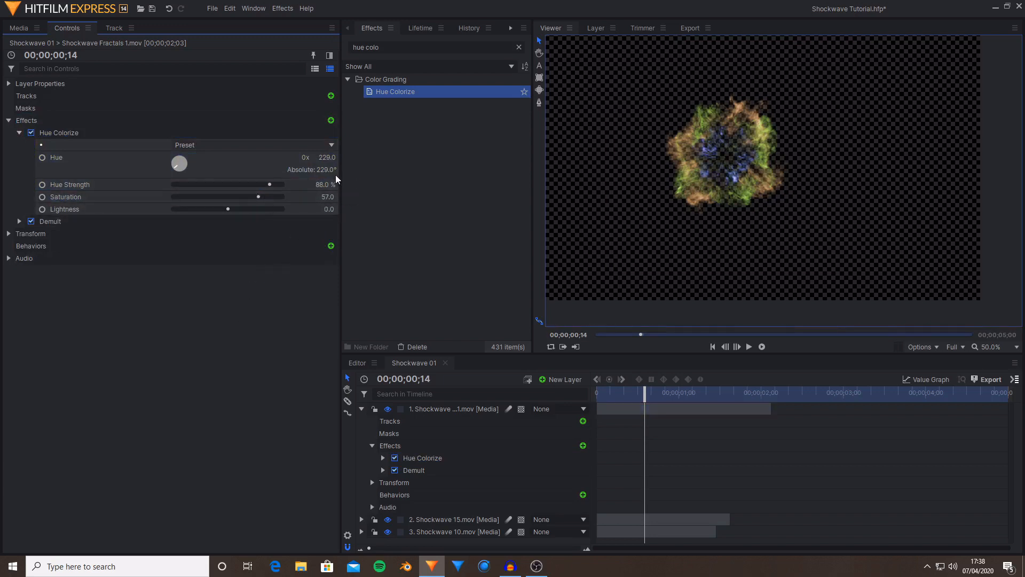
drag(327, 157, 180, 142)
Add Shockwave Fractals 2.mov as the top layer of the composite shot and scale it down to the frame's height
click(19, 29)
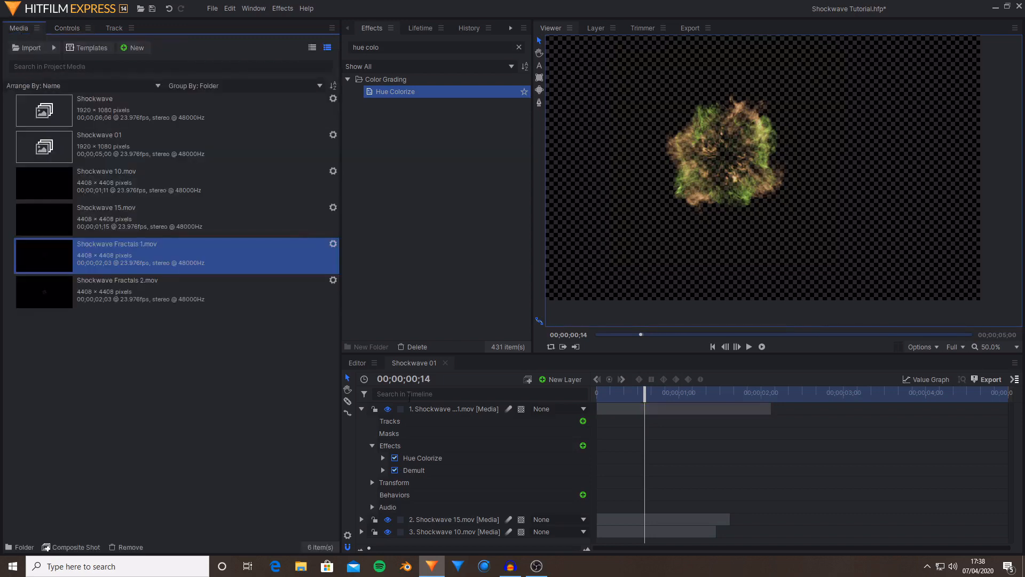
click(362, 409)
click(190, 288)
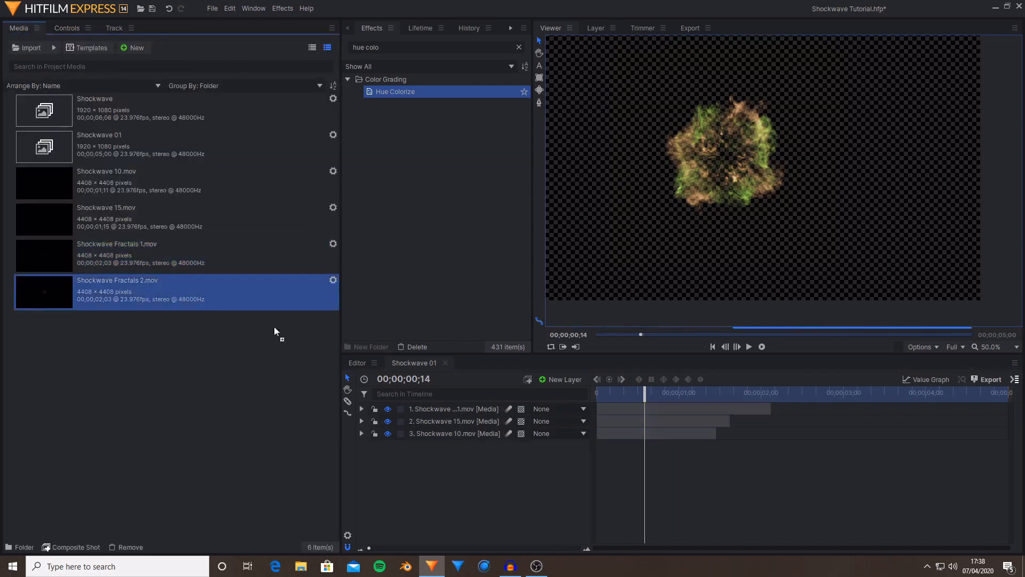
drag(275, 328, 489, 409)
scroll(742, 190, down, 1)
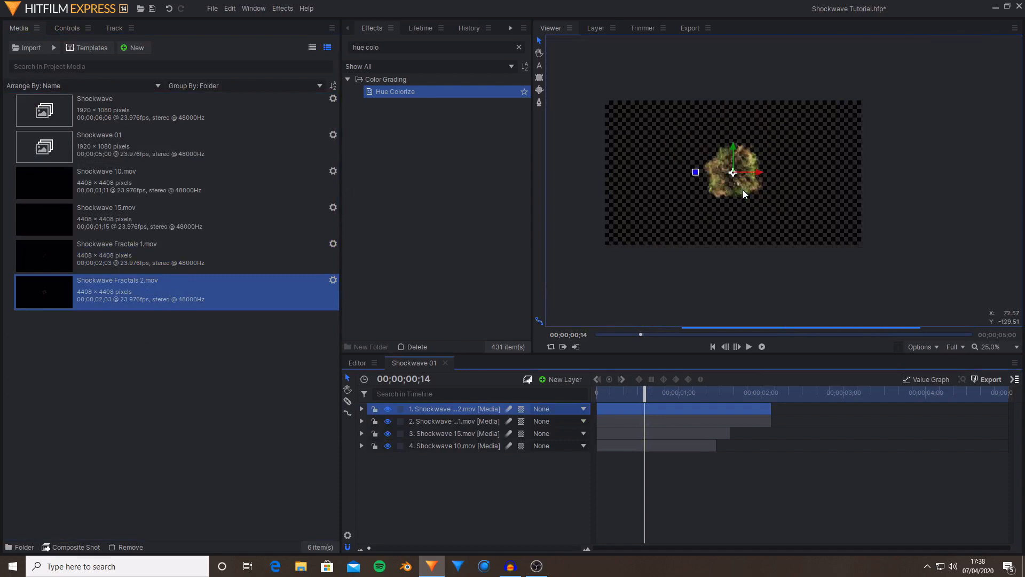
drag(806, 176, 632, 46)
drag(897, 194, 841, 110)
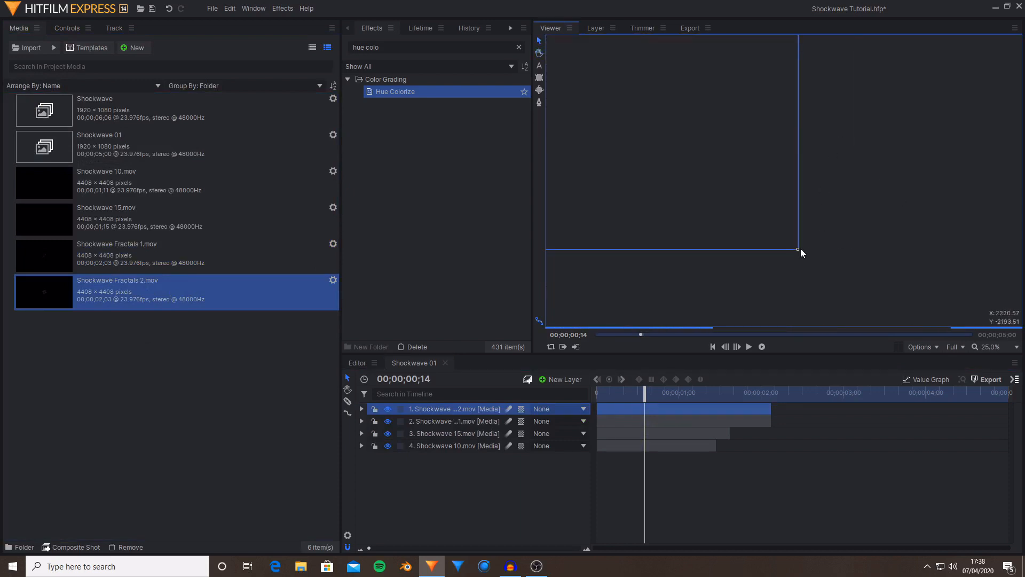
drag(799, 249, 675, 165)
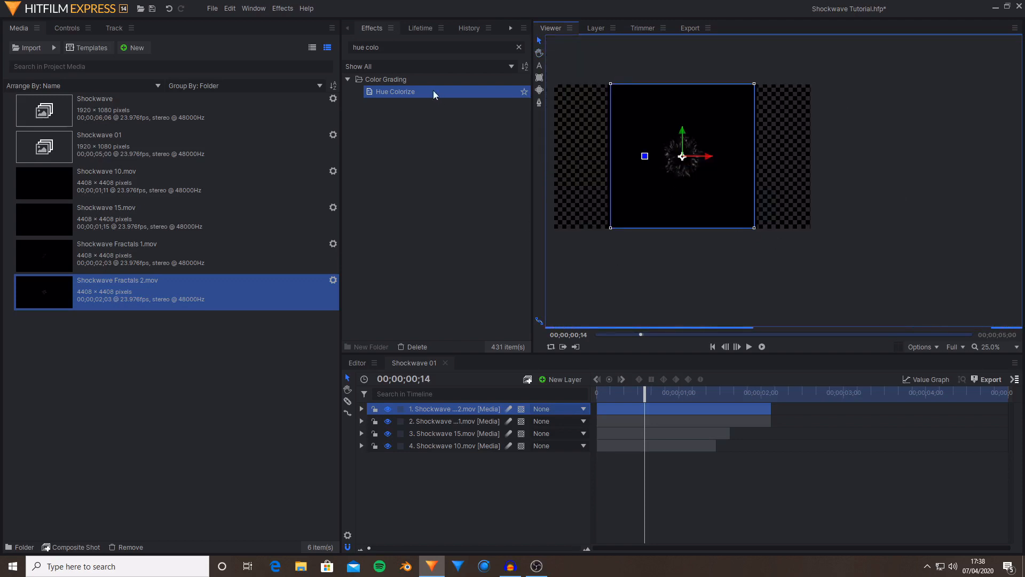
Search the effects for "demult" and apply Demult to the Shockwave Fractals 2.mov layer
click(402, 91)
key(ctrl+f)
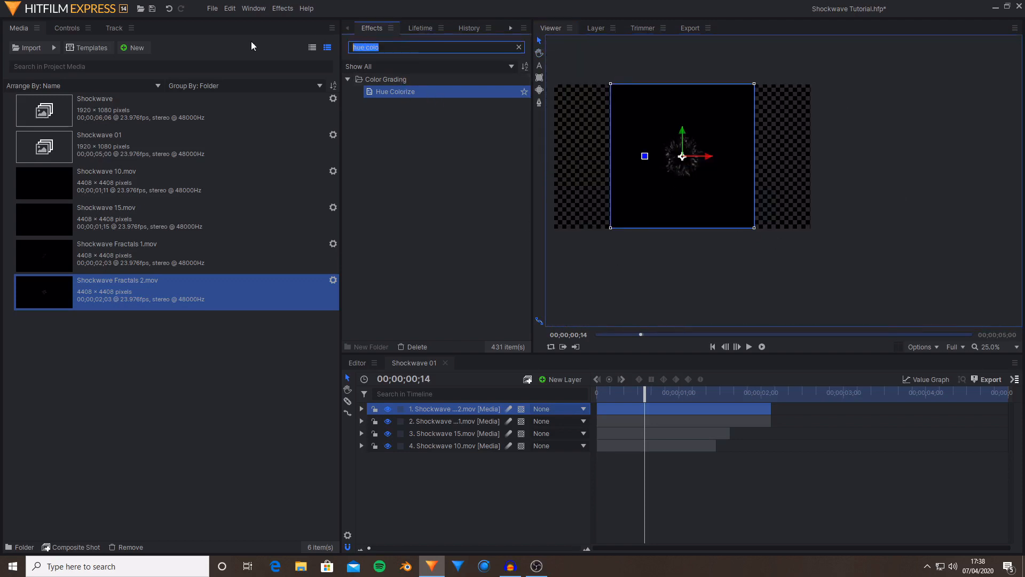
text(demult)
drag(451, 94, 459, 407)
Search the effects for "Hue colo" and apply Hue Colorize to the Shockwave Fractals 2.mov layer
key(ctrl+f)
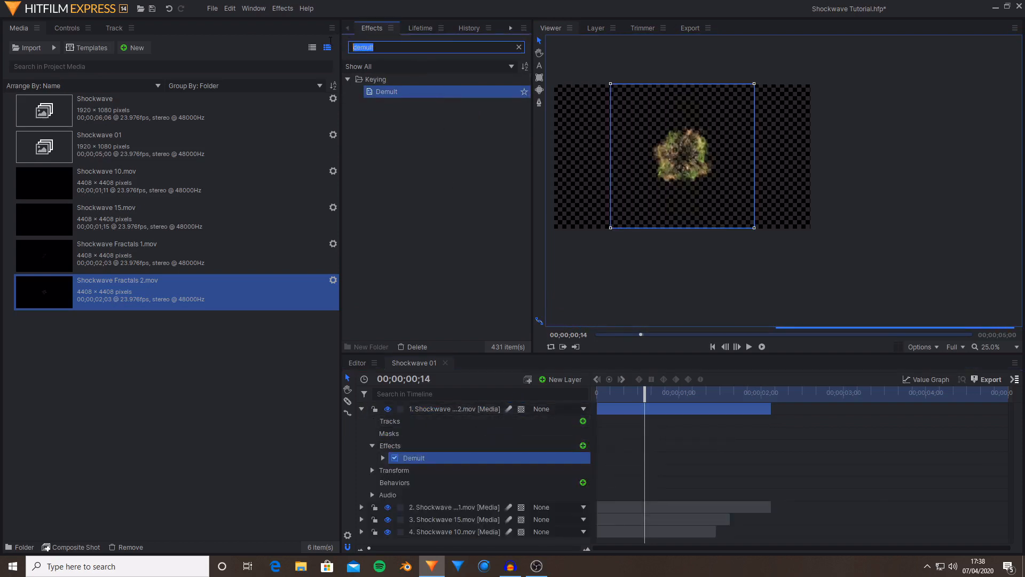
text(Hue )
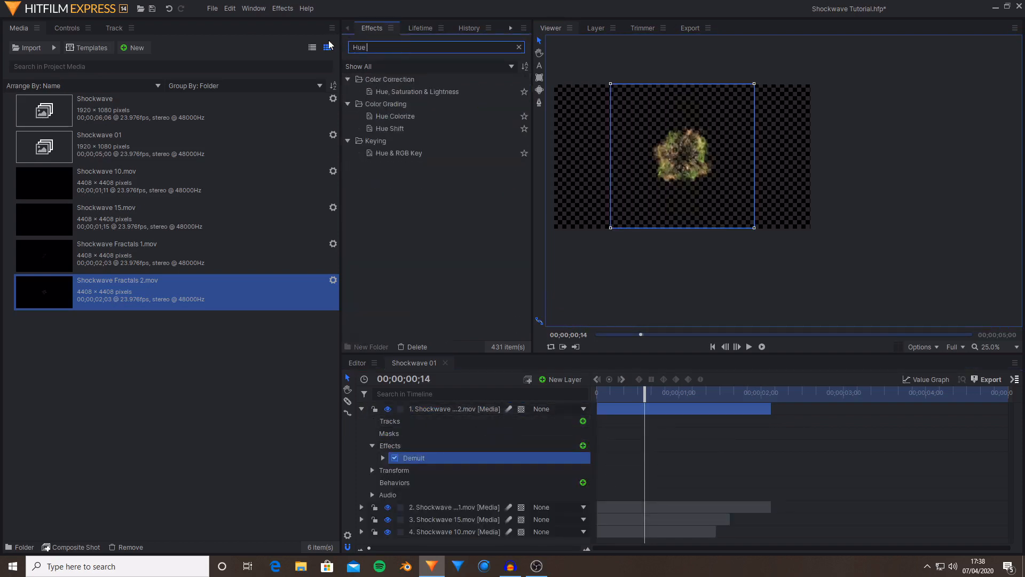
text(colo)
drag(427, 91, 460, 446)
Colorize Shockwave Fractals 2.mov from the Yellow preset, with Hue 45, Hue Strength 100%, Saturation 100 and Lightness 0
scroll(674, 161, up, 1)
drag(693, 395, 675, 395)
scroll(693, 176, up, 2)
drag(821, 283, 837, 299)
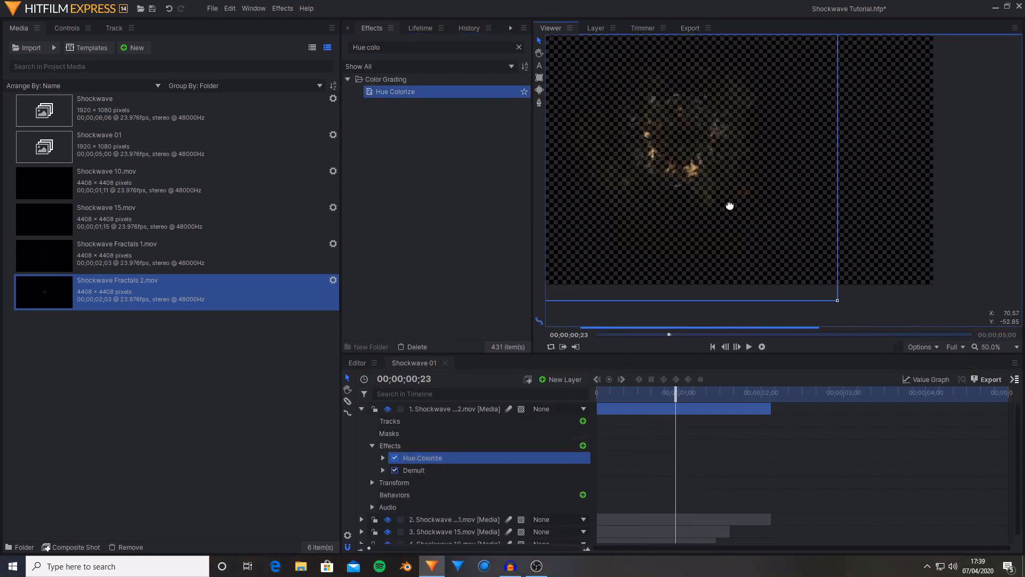
drag(730, 206, 763, 265)
click(991, 347)
click(964, 504)
click(67, 28)
click(331, 145)
click(195, 263)
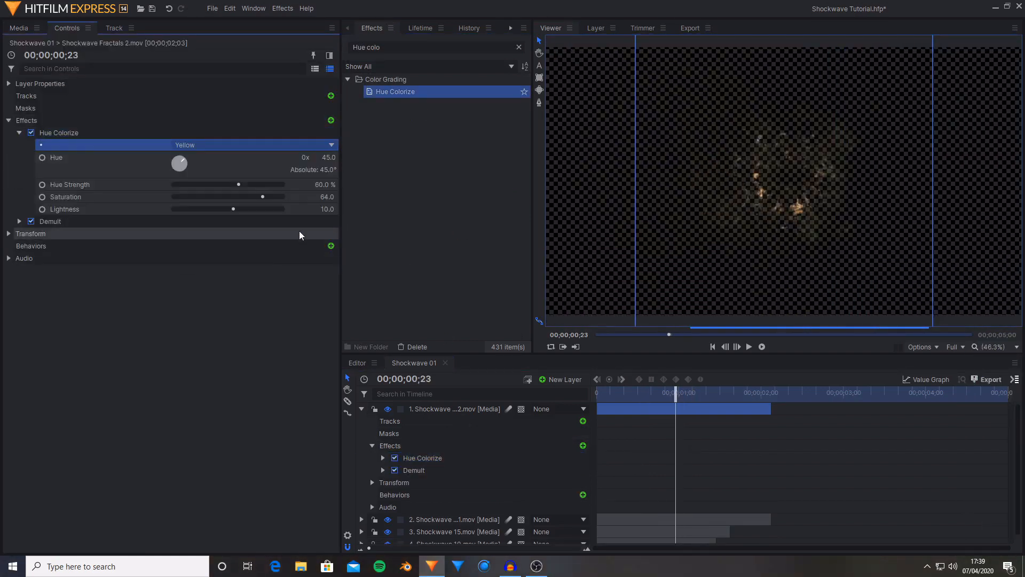
key(Return)
drag(325, 184, 374, 197)
Examine the combined shockwave colours at 00;00;00;11 with the whole composite fitted in the viewer
drag(675, 391, 633, 394)
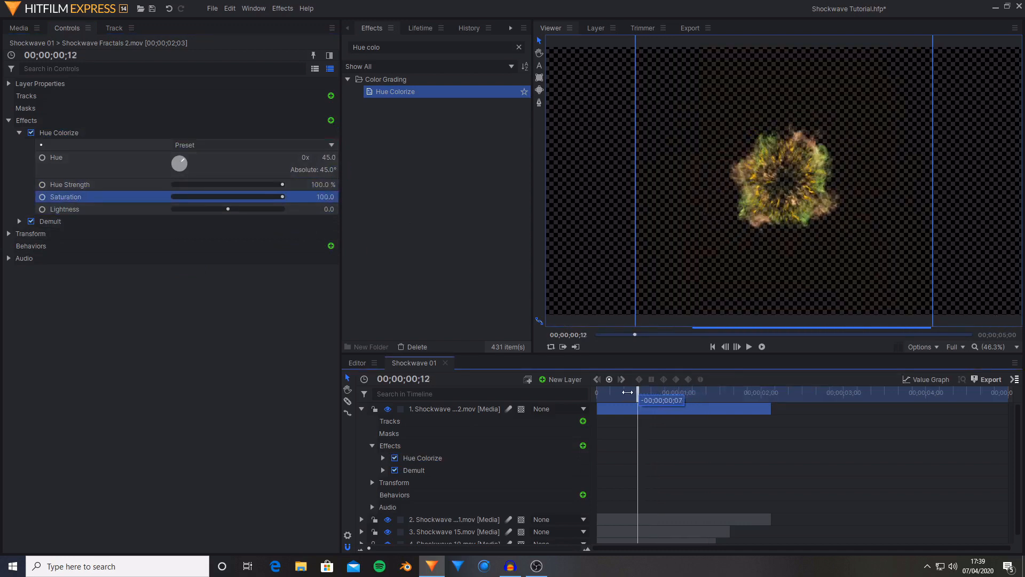
click(992, 347)
click(997, 524)
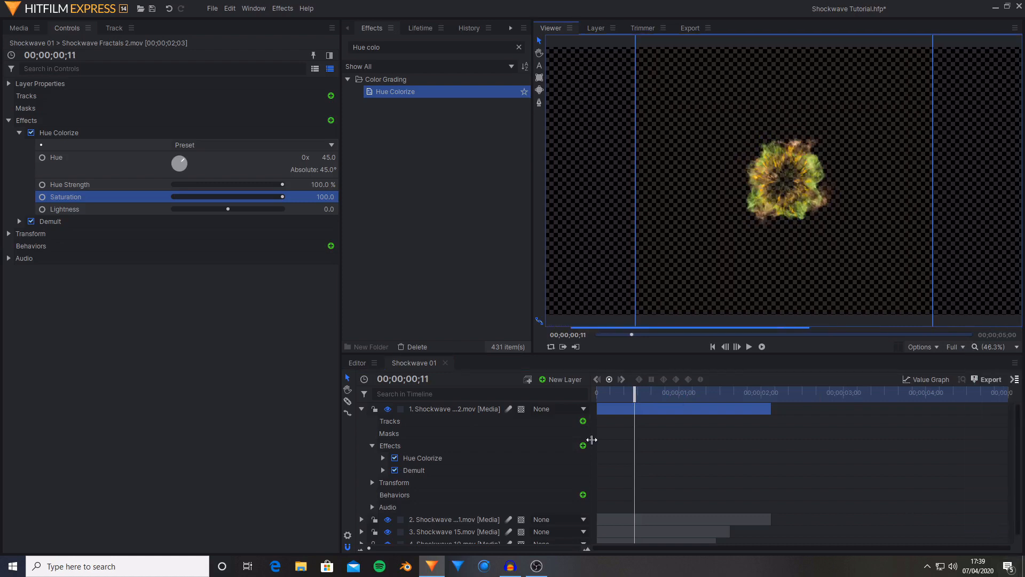
scroll(936, 252, down, 1)
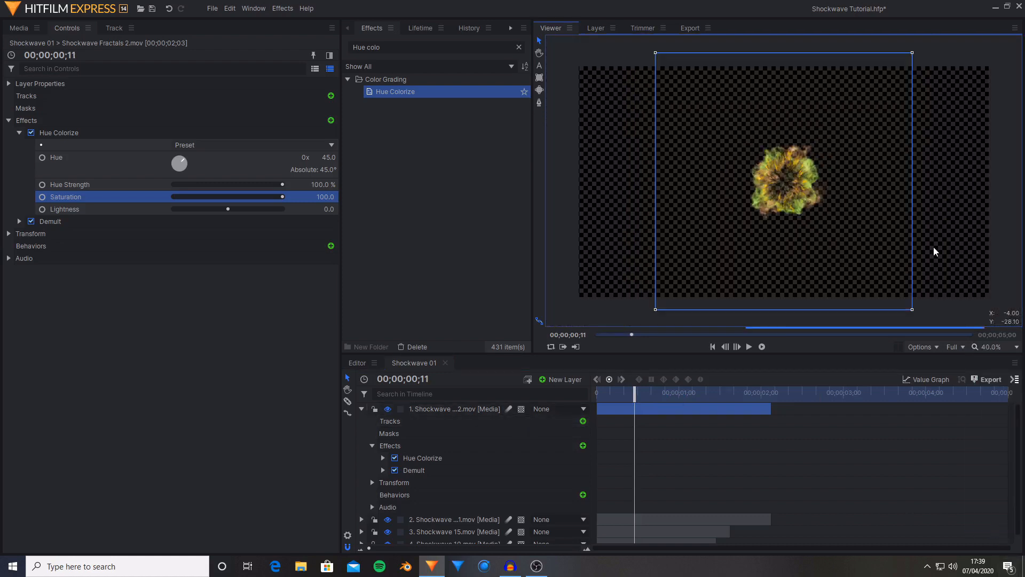
click(1015, 345)
click(1010, 529)
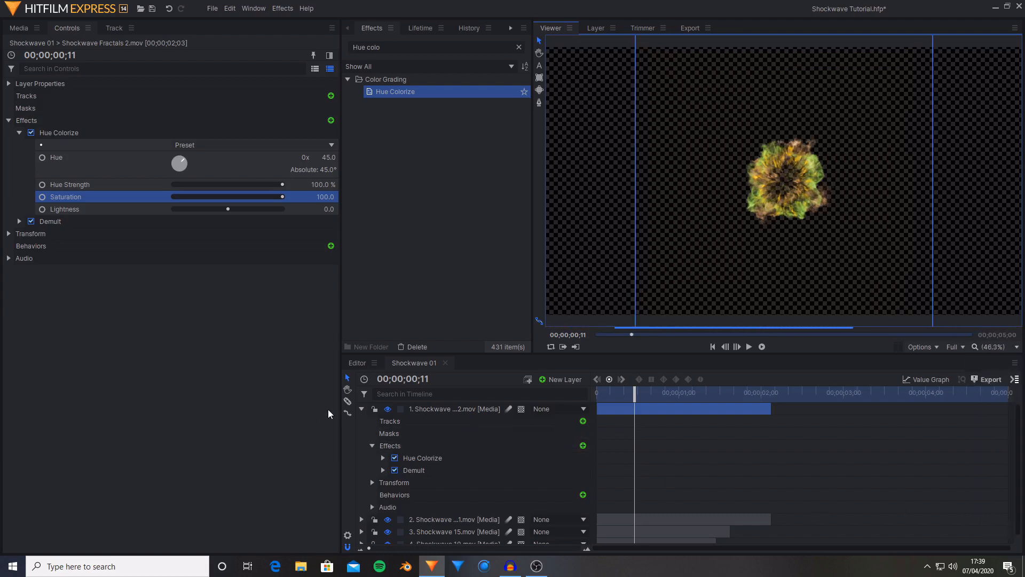
Collapse the Shockwave Fractals 2.mov layer's properties in the timeline and select that layer
click(361, 409)
drag(478, 486, 443, 418)
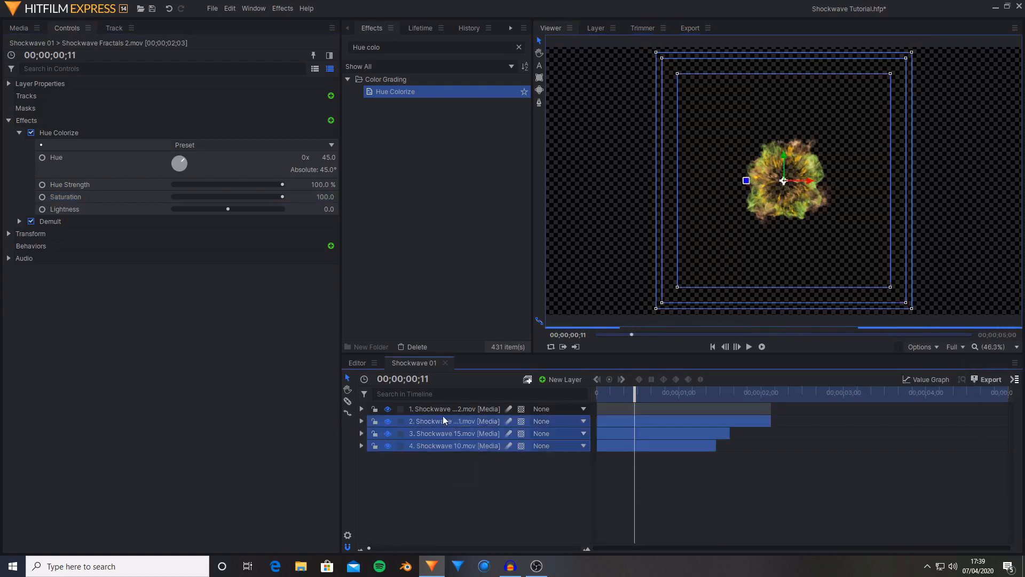
click(532, 484)
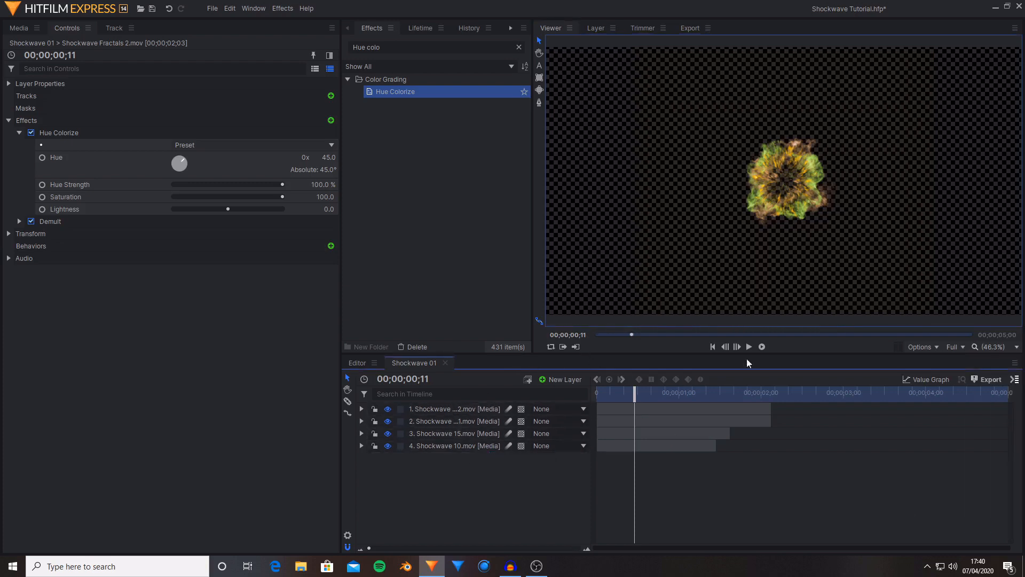
click(472, 409)
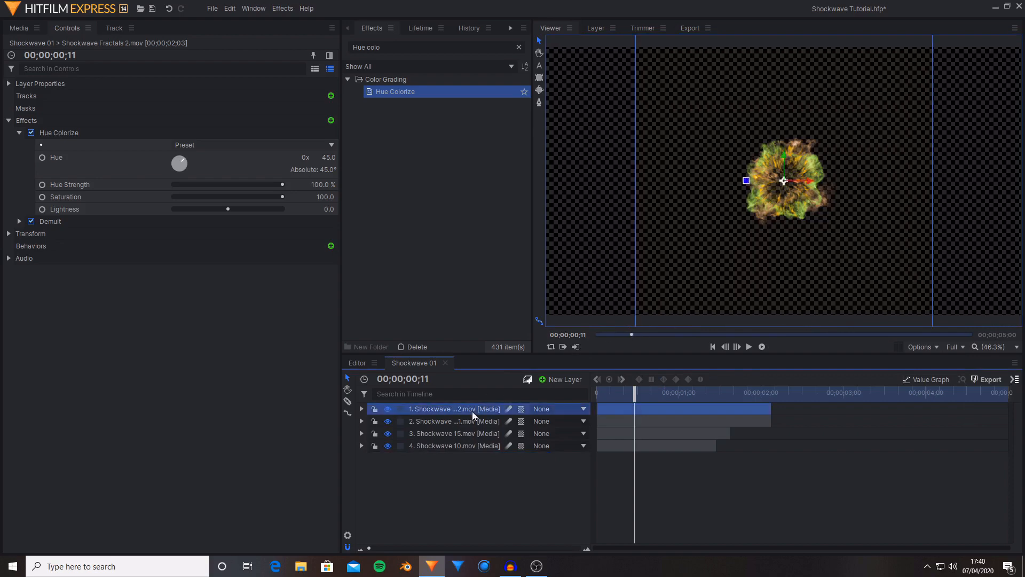